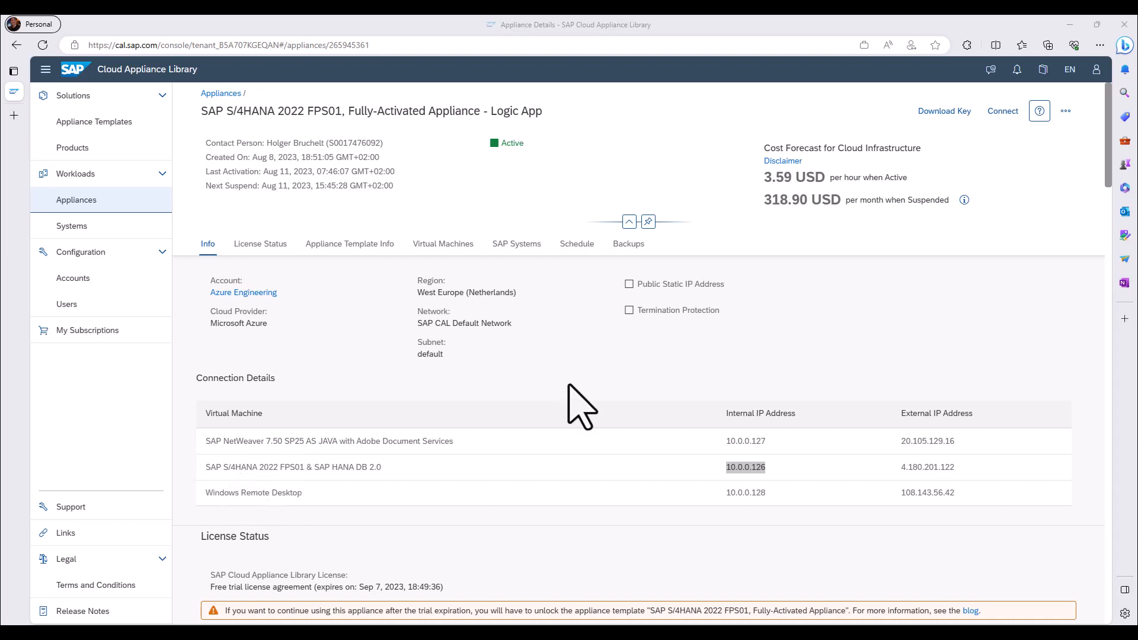
Switch to the Azure portal and examine the virtual machines in the SAP appliance's resource group
{"action": "left_click", "coordinate": [1070, 25]}
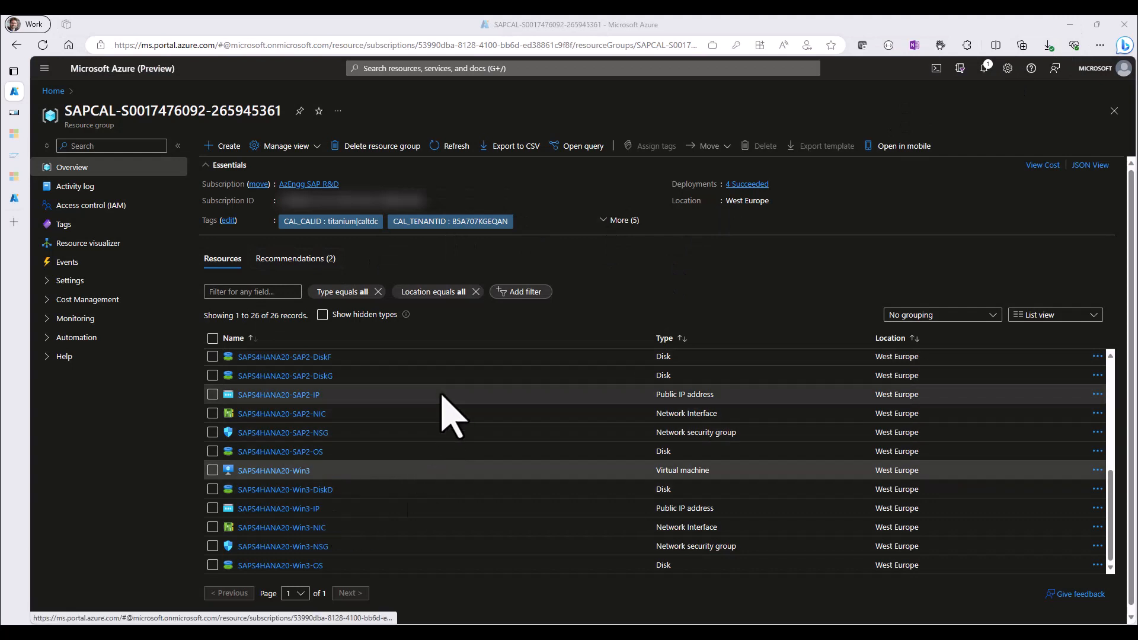
{"action": "scroll", "coordinate": [445, 411], "scroll_direction": "up", "scroll_amount": 5}
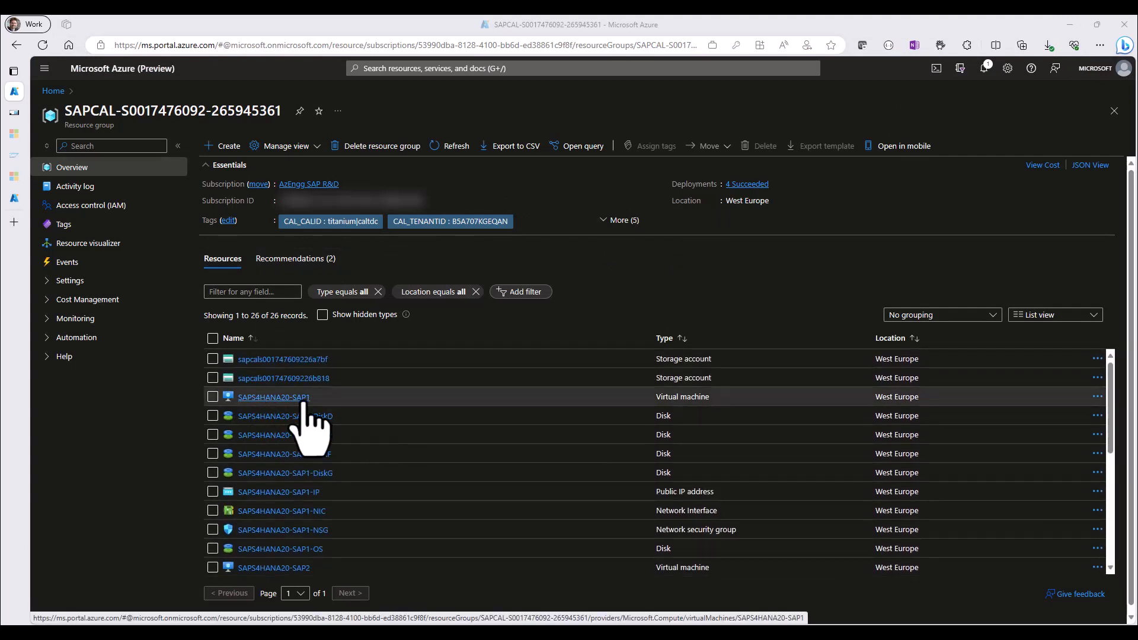
{"action": "scroll", "coordinate": [287, 533], "scroll_direction": "down", "scroll_amount": 5}
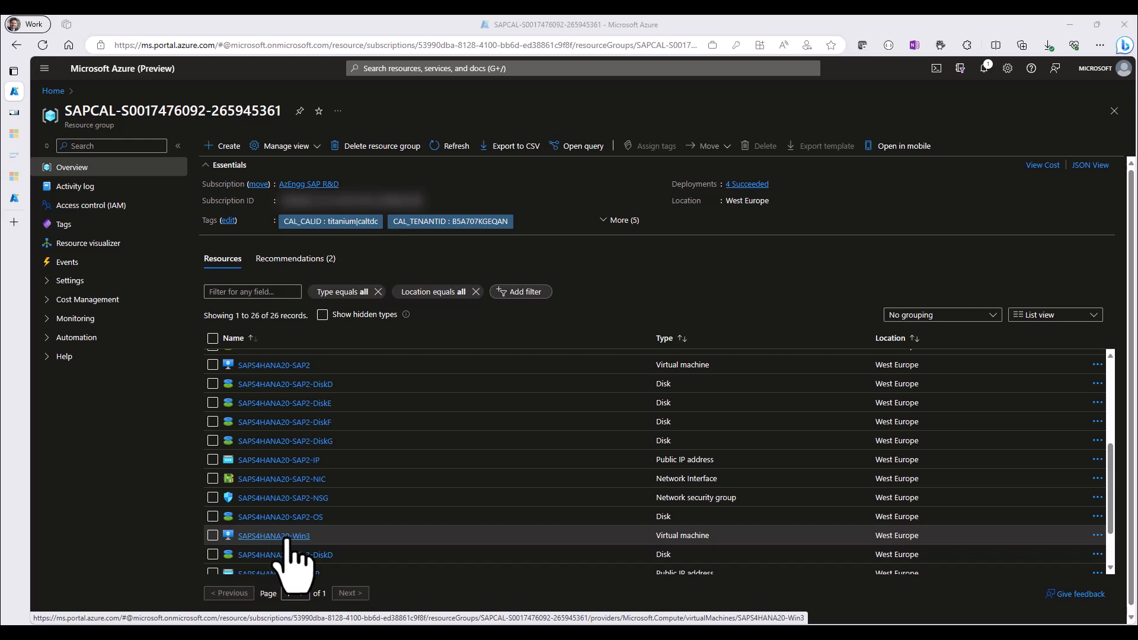
Switch to the SAPS4HANA20-Win3 remote desktop session and start transaction se37 in SAP
{"action": "left_click", "coordinate": [14, 112]}
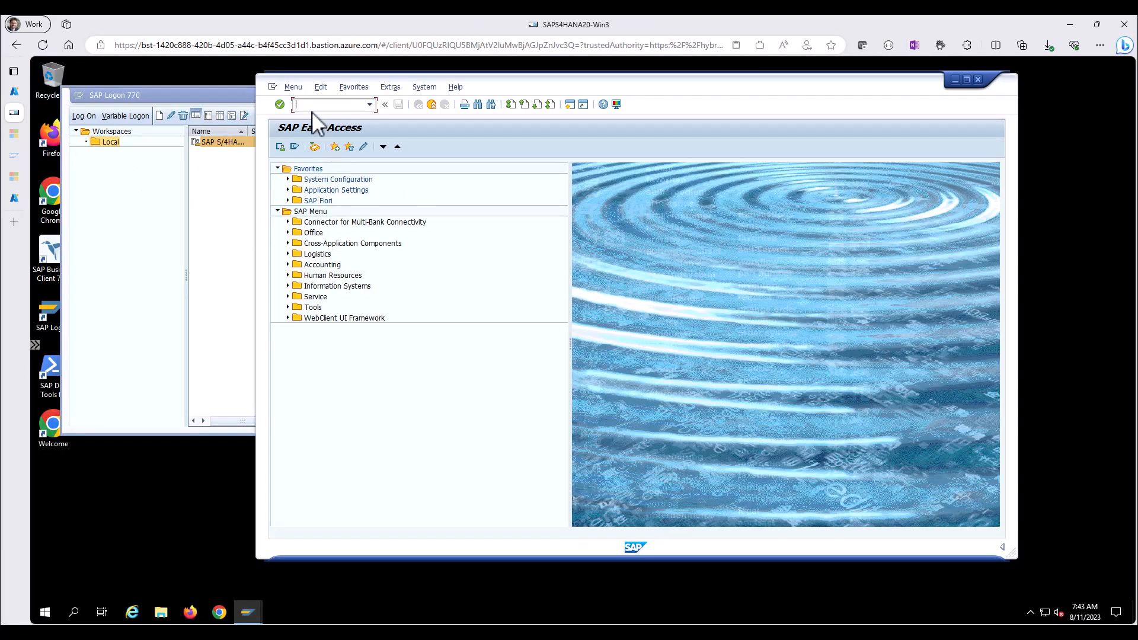
{"action": "type", "text": "se37"}
{"action": "key", "text": "Return"}
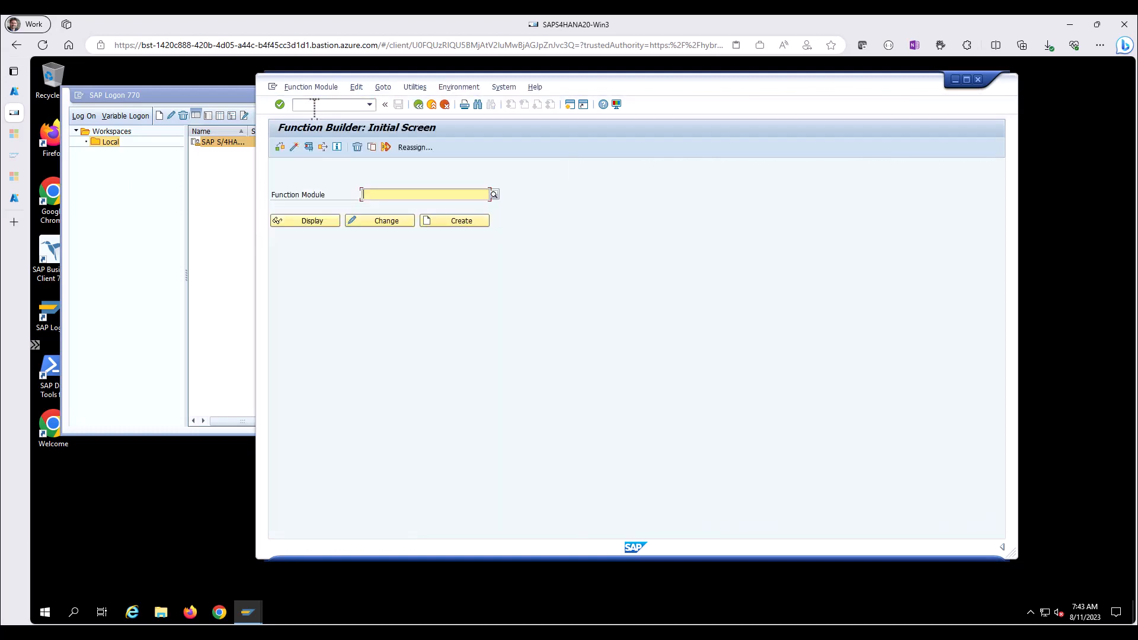
Test-run the function module BAPI_EPM_BP_GET_LIST and open its BPCONTACTDATA result table
{"action": "type", "text": "BAPI_EPM_BP_GET_LIST"}
{"action": "key", "text": "F8"}
{"action": "key", "text": "F8"}
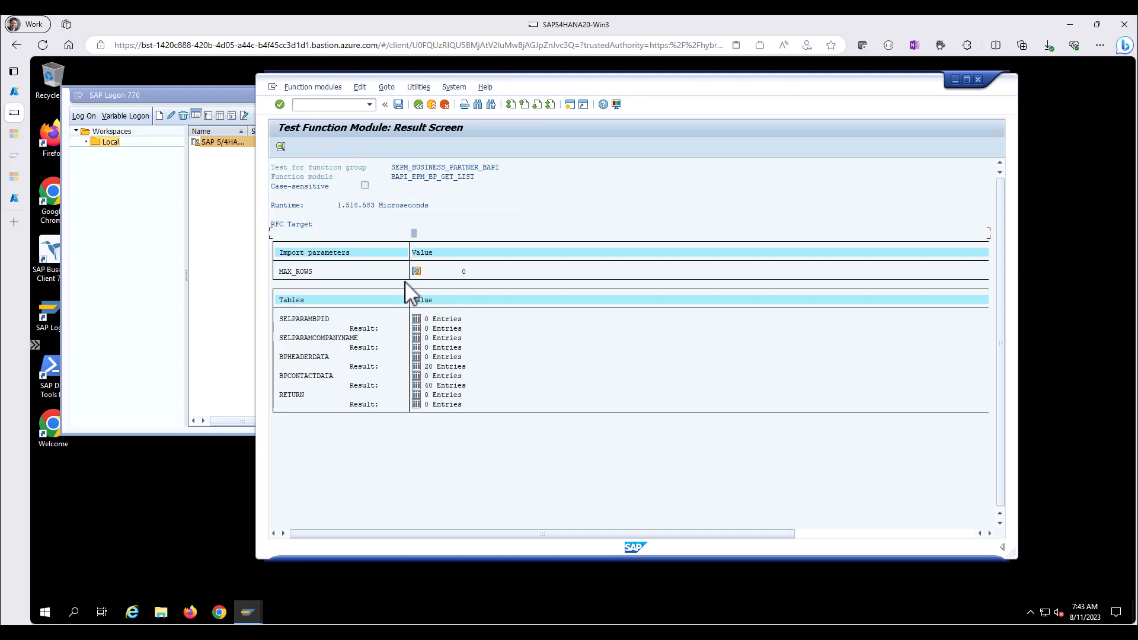
{"action": "left_click", "coordinate": [416, 386]}
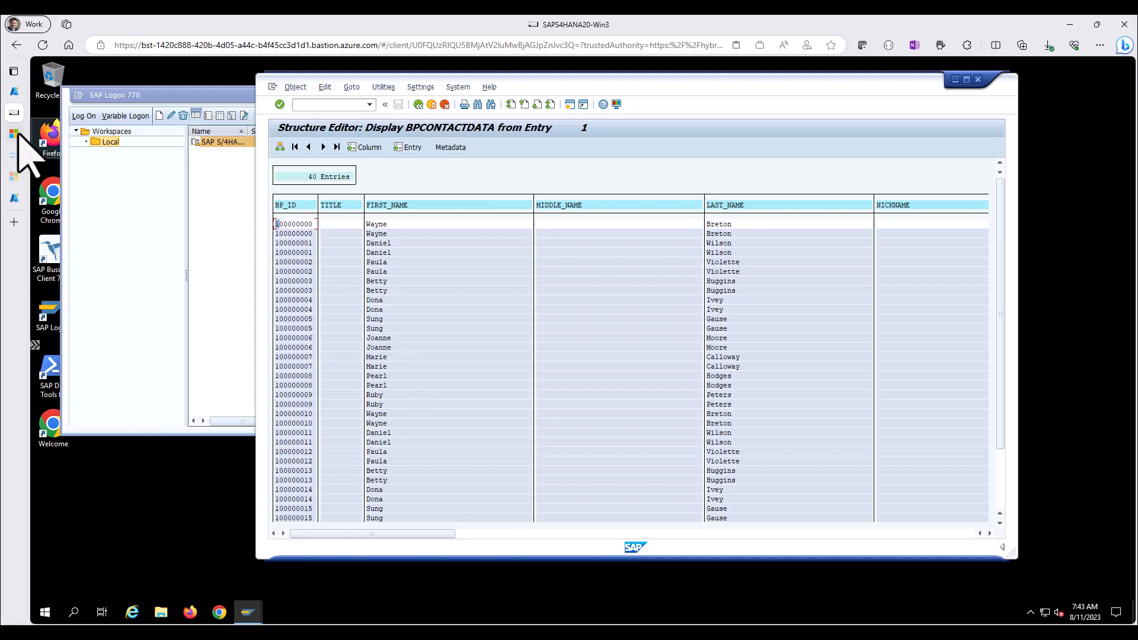
Consult the on-premises data gateway guide, the SAP Connector for Microsoft .NET page and the article on connecting Logic App Standard to SAP
{"action": "left_click", "coordinate": [19, 134]}
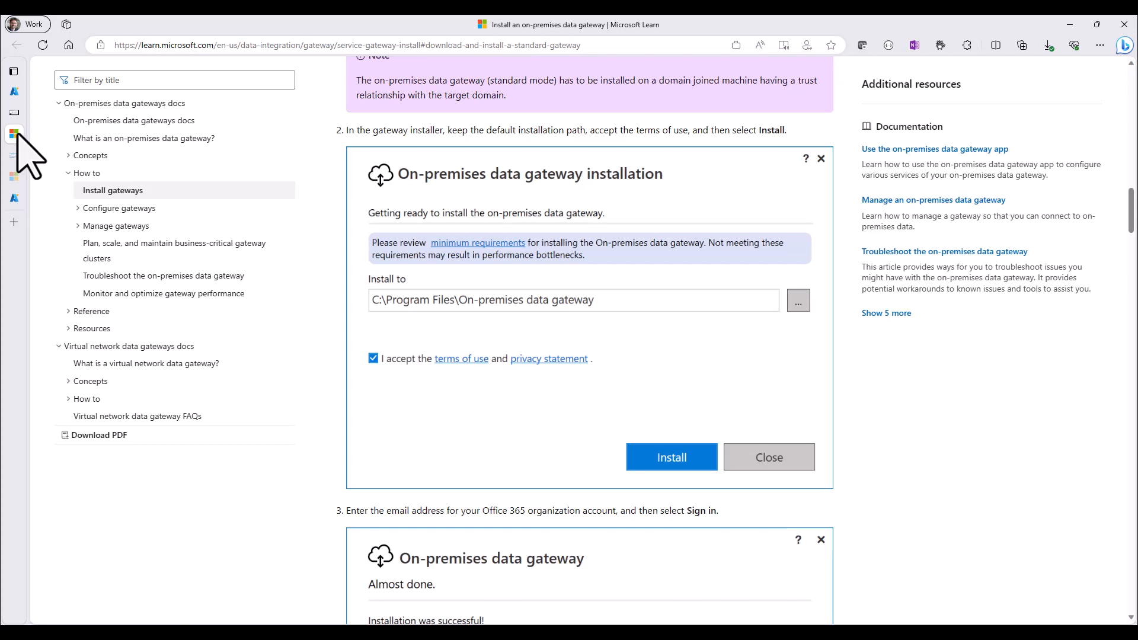
{"action": "left_click", "coordinate": [14, 155]}
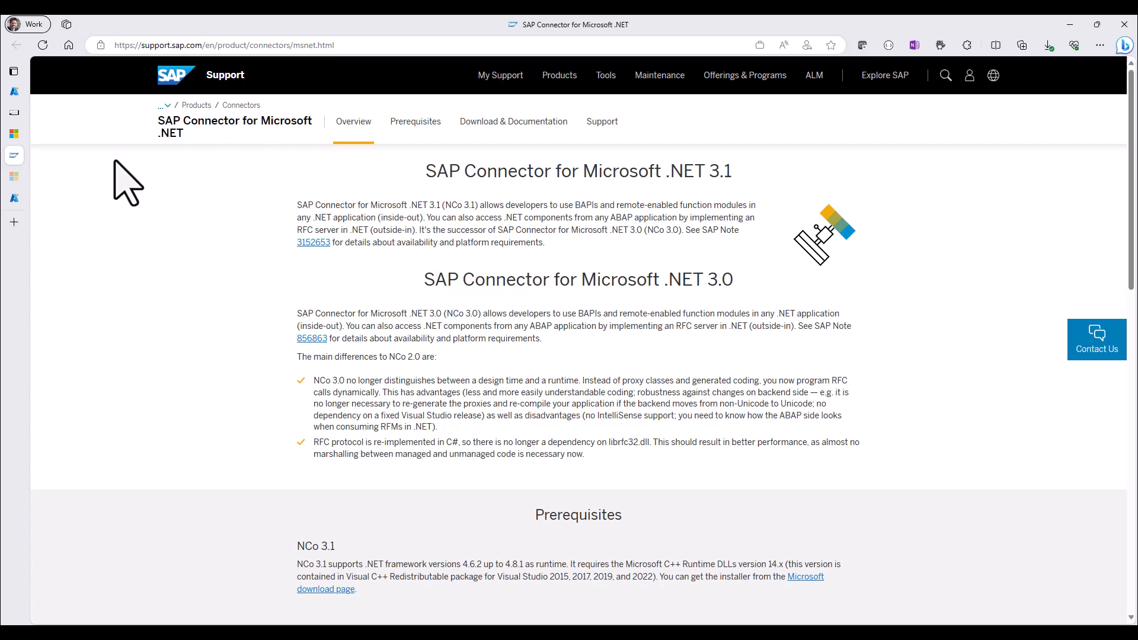
{"action": "left_click", "coordinate": [15, 176]}
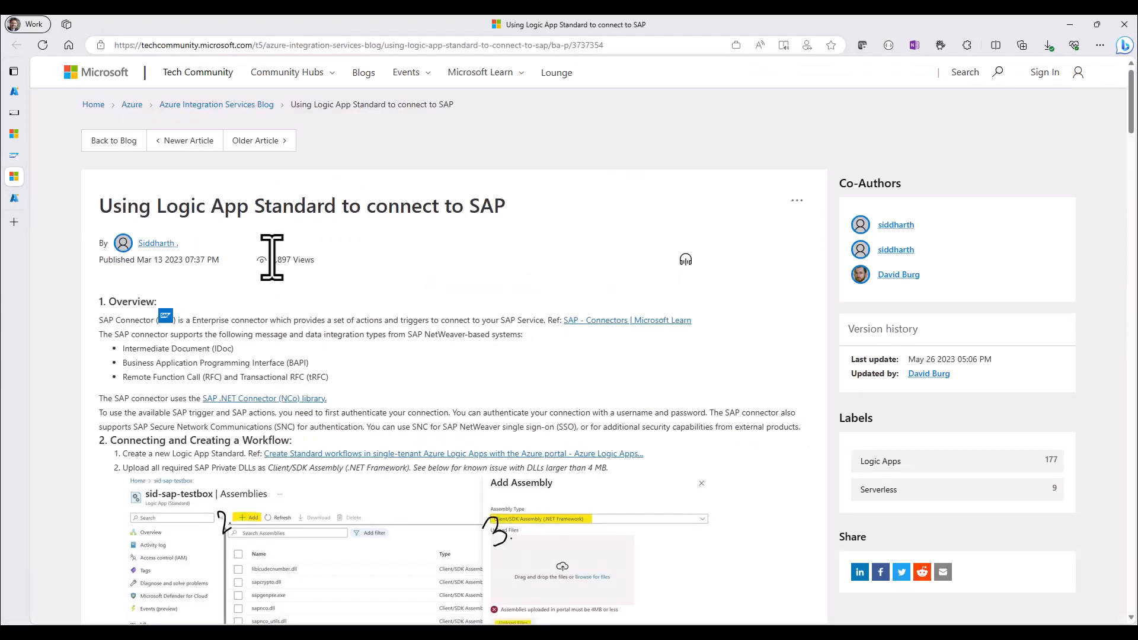
{"action": "left_click_drag", "start_coordinate": [158, 207], "coordinate": [335, 209]}
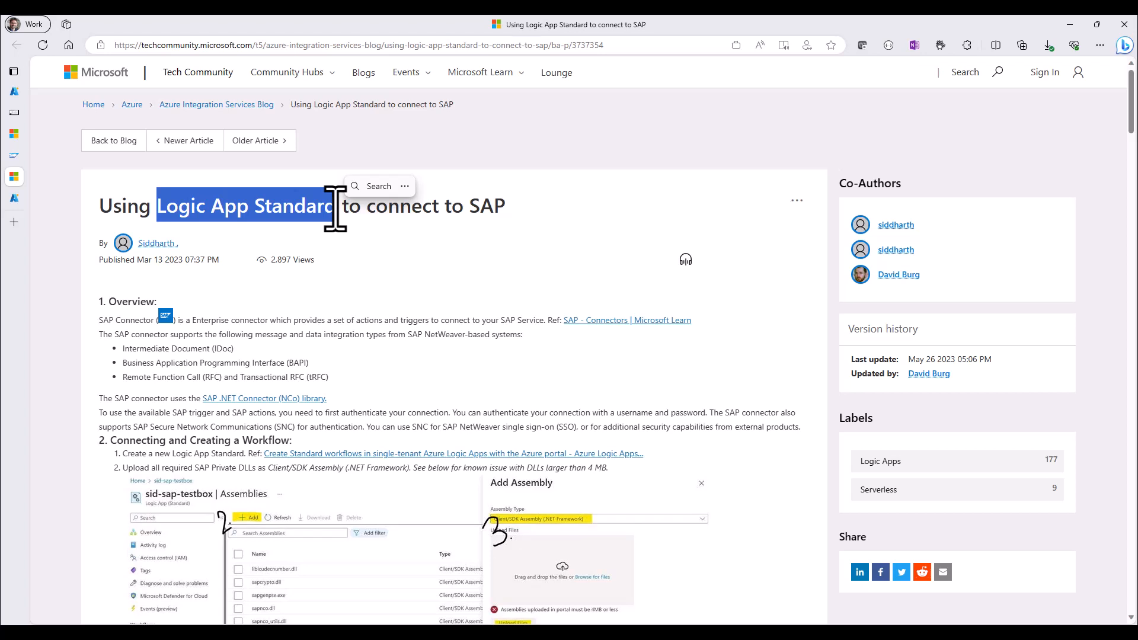
Examine the overview of the SAPS4HANA20-SAP1 virtual machine in Azure and return to the Logic App Standard article
{"action": "left_click", "coordinate": [15, 91]}
{"action": "scroll", "coordinate": [305, 444], "scroll_direction": "up", "scroll_amount": 3}
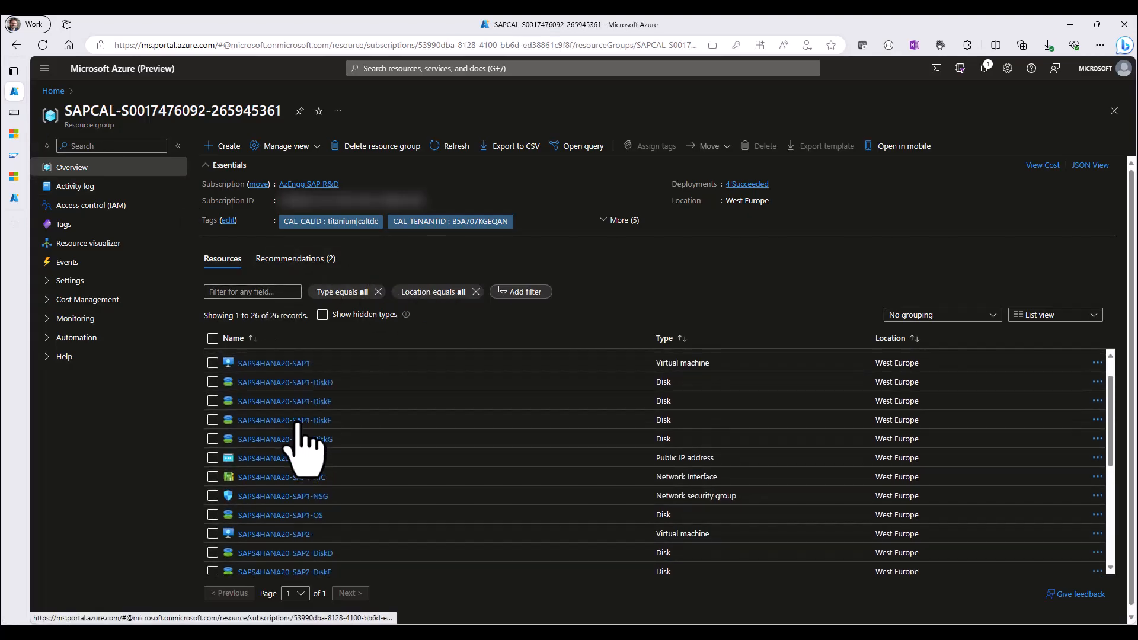
{"action": "left_click", "coordinate": [281, 364]}
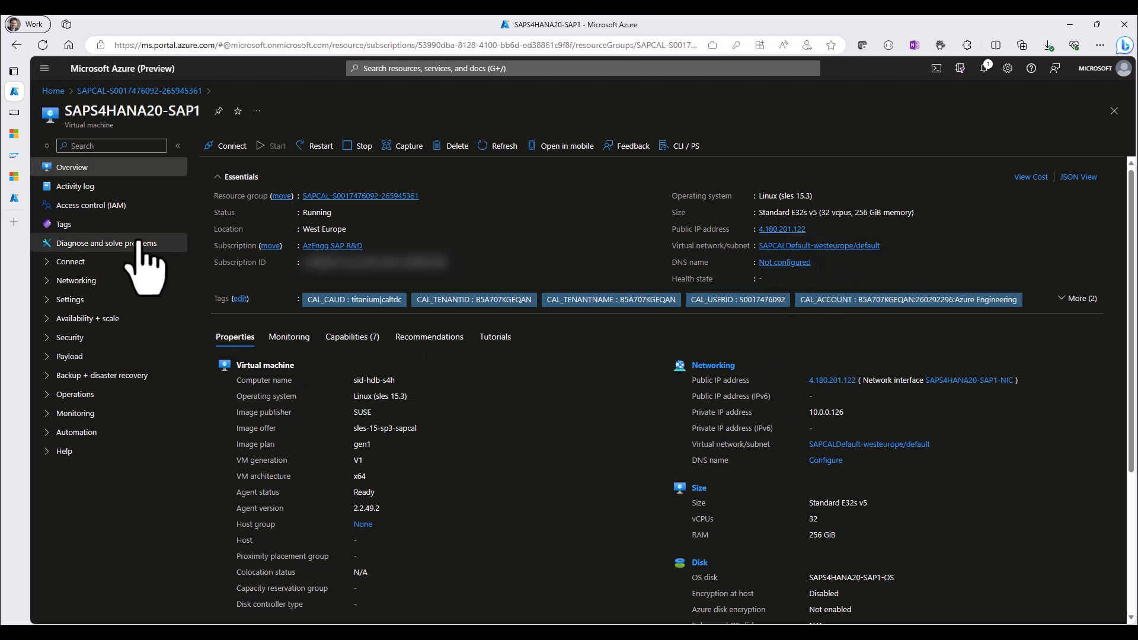
{"action": "left_click", "coordinate": [14, 176]}
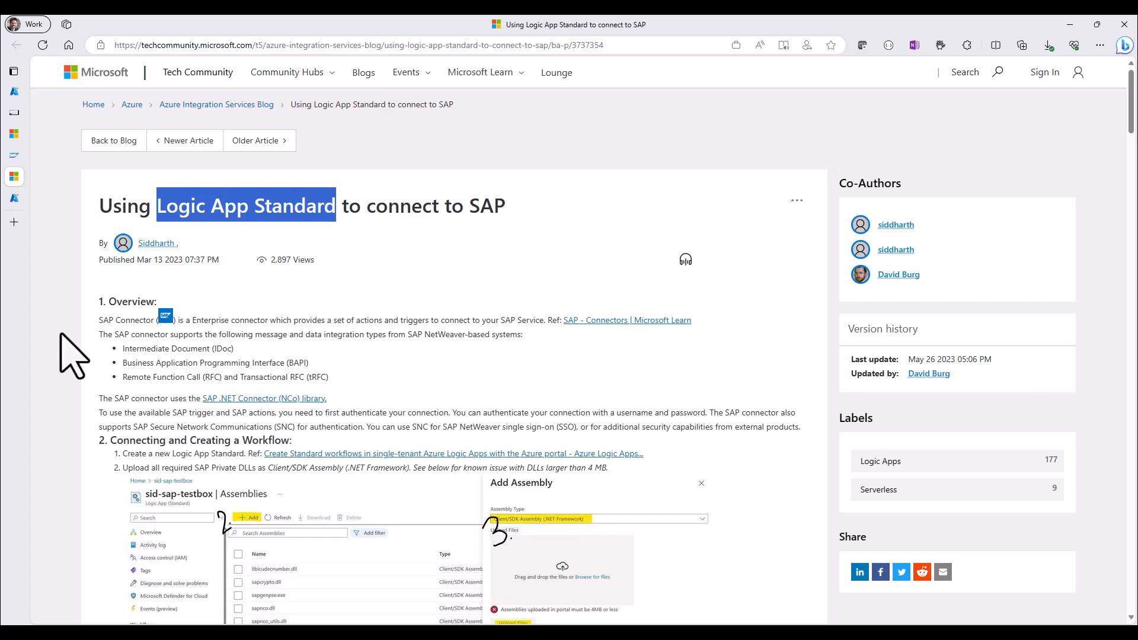
Start creating a Logic App from the Azure Marketplace within the SAP appliance's resource group
{"action": "left_click", "coordinate": [13, 200]}
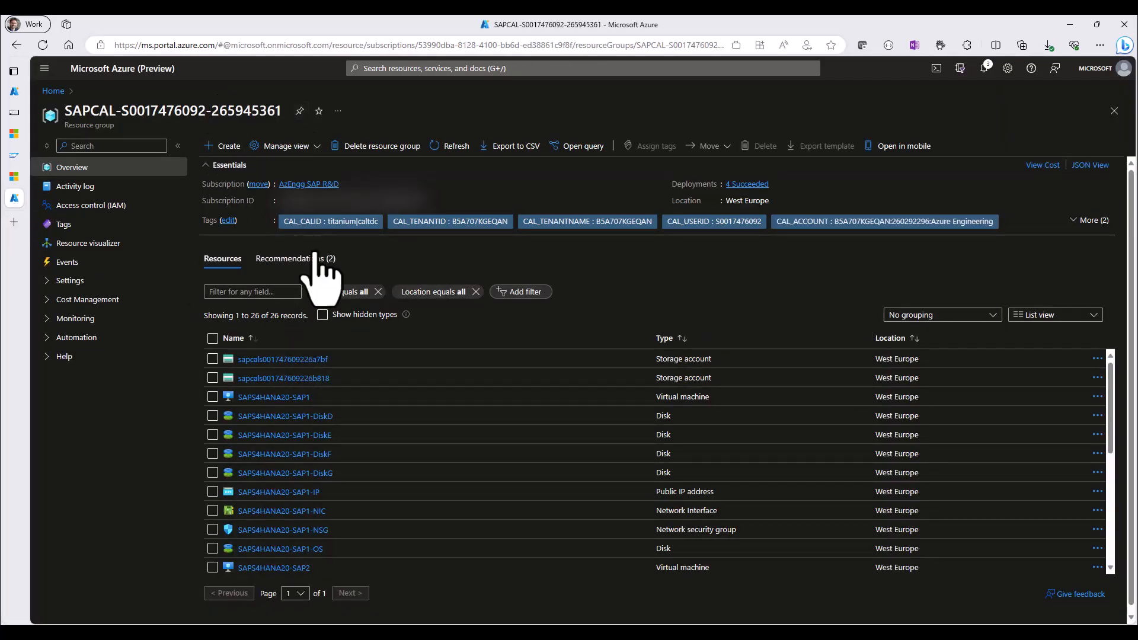
{"action": "left_click", "coordinate": [221, 148]}
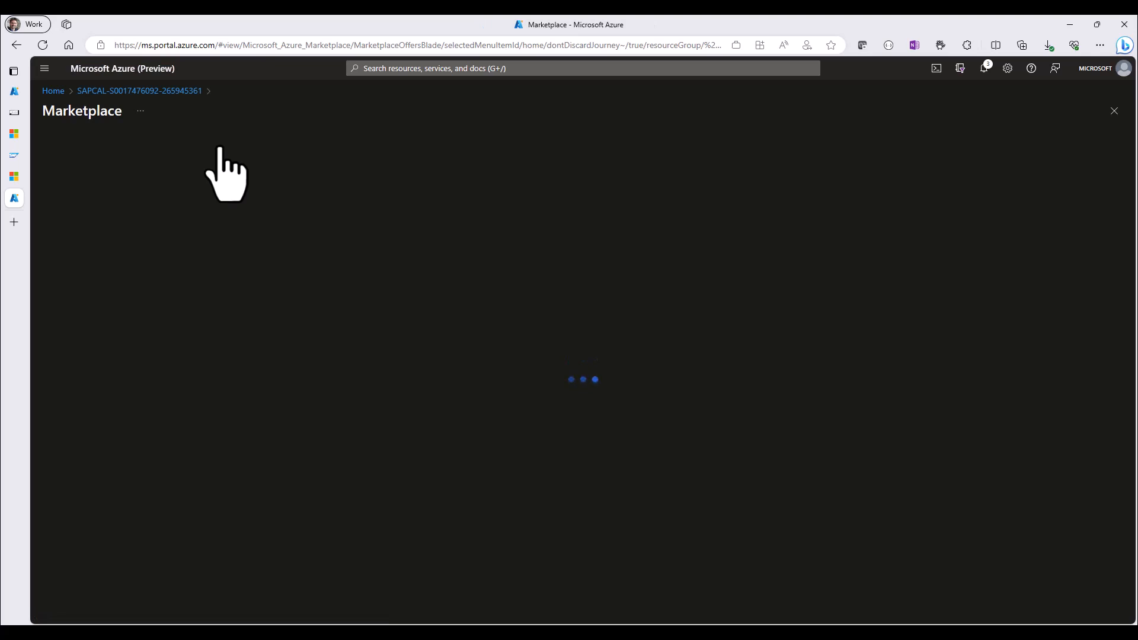
{"action": "type", "text": "Logic App"}
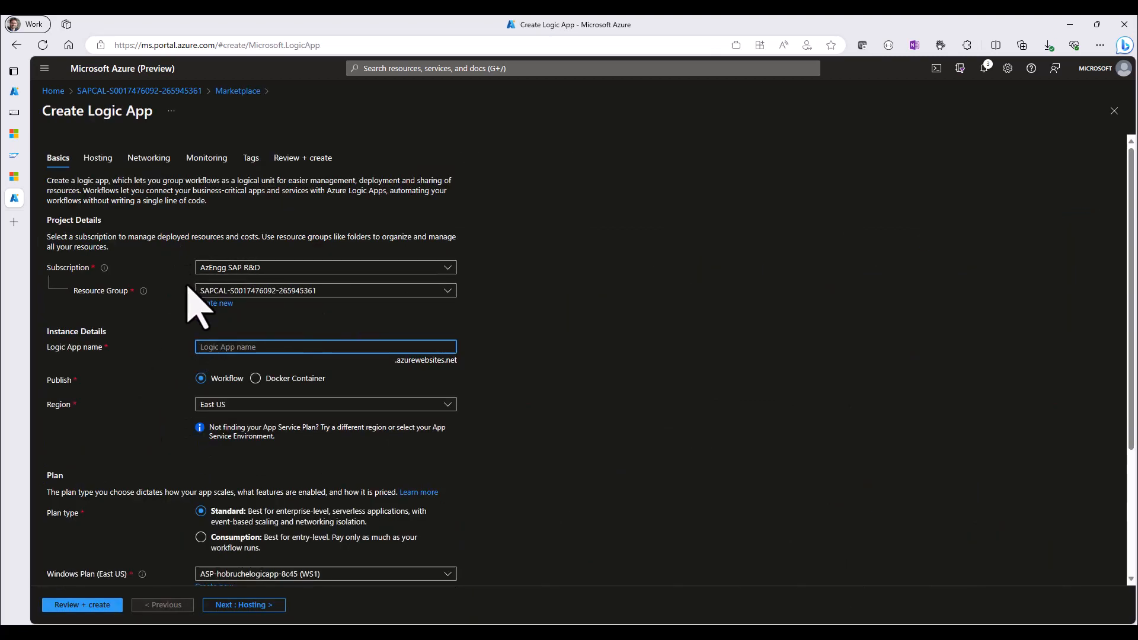
Name the Logic App LogicAppToAccessSAPData and set its region to West Europe
{"action": "left_click", "coordinate": [242, 345]}
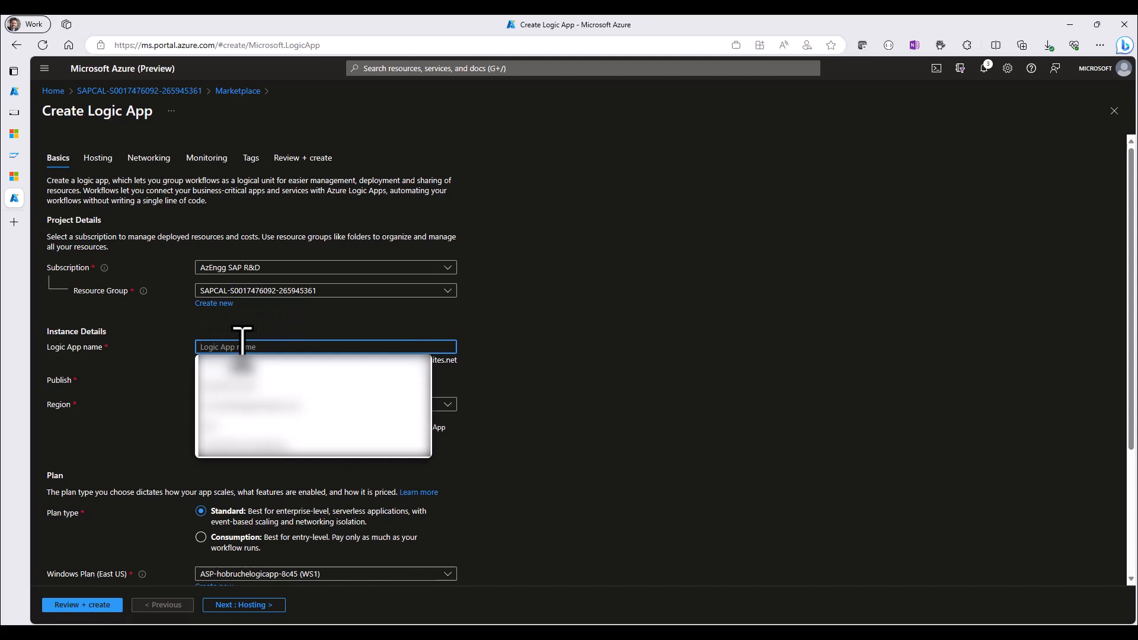
{"action": "type", "text": "LogicAppTc"}
{"action": "type", "text": "ucces"}
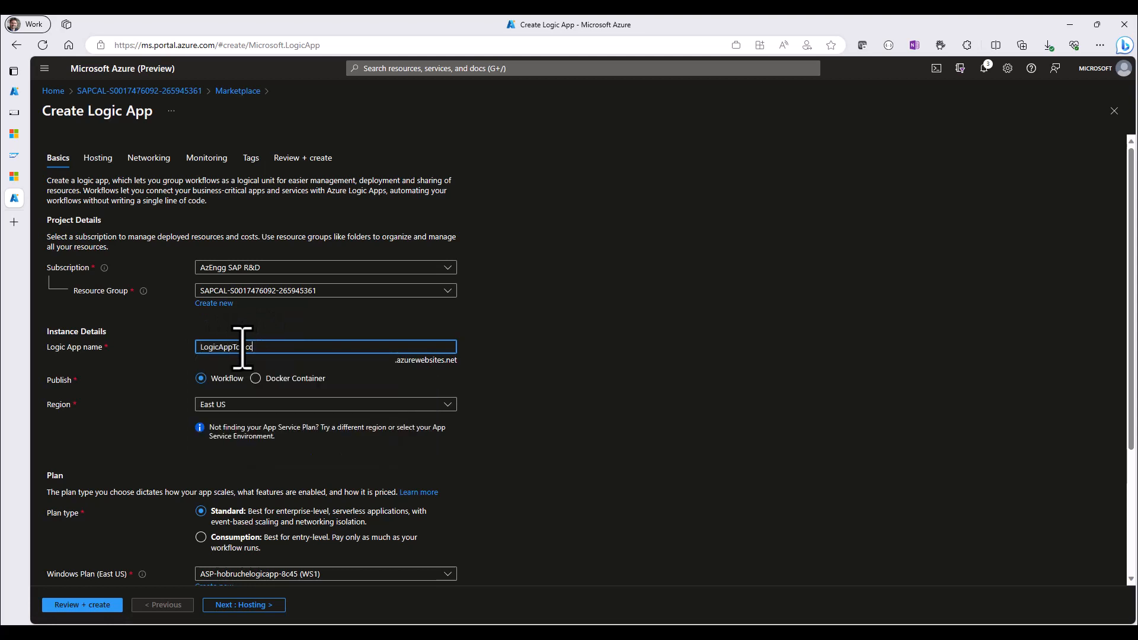
{"action": "type", "text": "sSAPData"}
{"action": "left_click", "coordinate": [244, 407]}
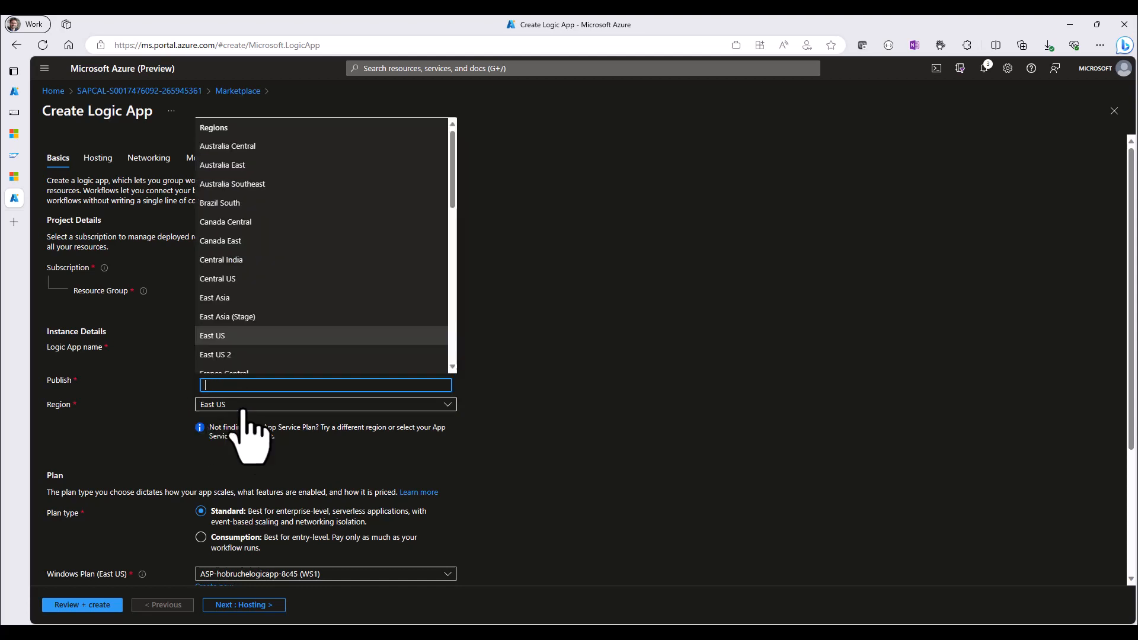
{"action": "type", "text": "west"}
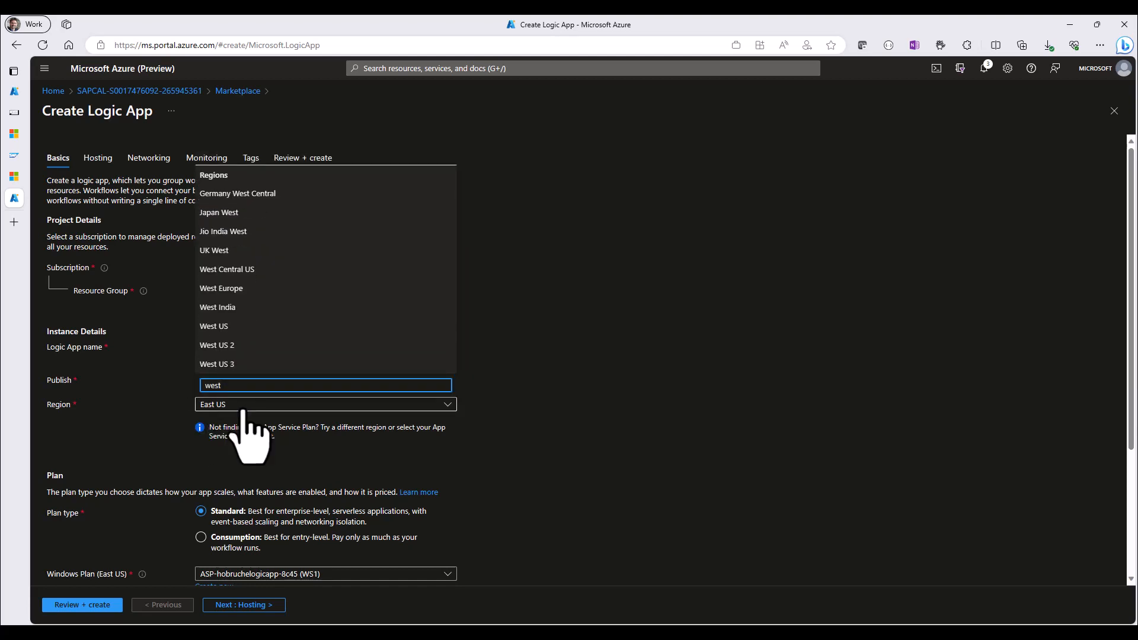
{"action": "left_click", "coordinate": [224, 288]}
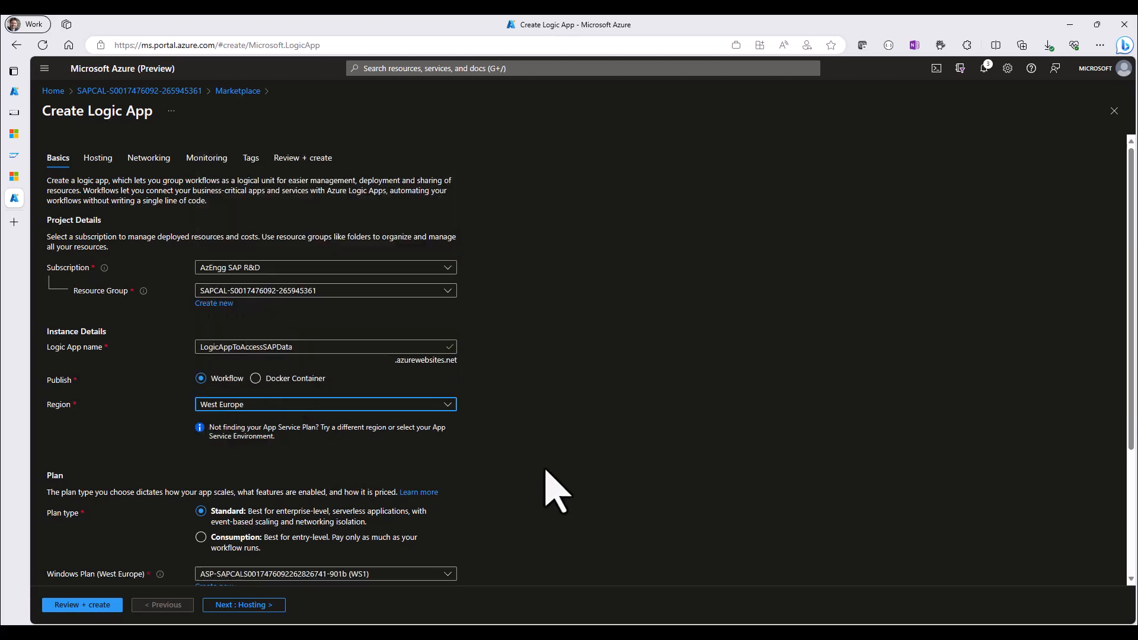
Review and create the Logic App with the Standard plan, and open the deployed resource's networking settings
{"action": "scroll", "coordinate": [587, 475], "scroll_direction": "down", "scroll_amount": 3}
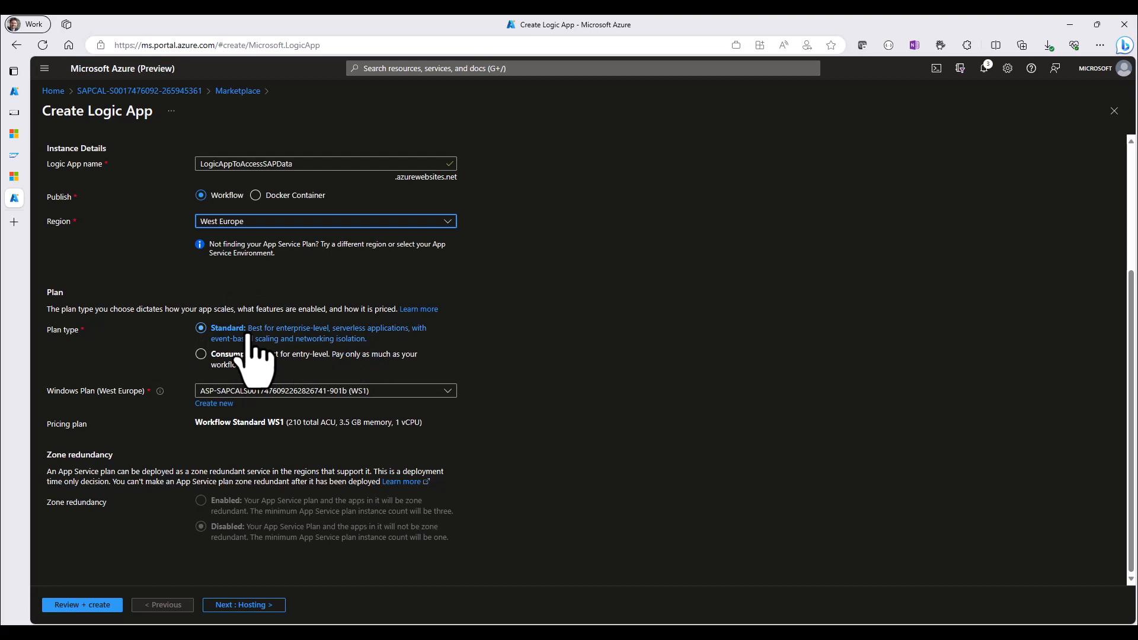
{"action": "left_click", "coordinate": [82, 605]}
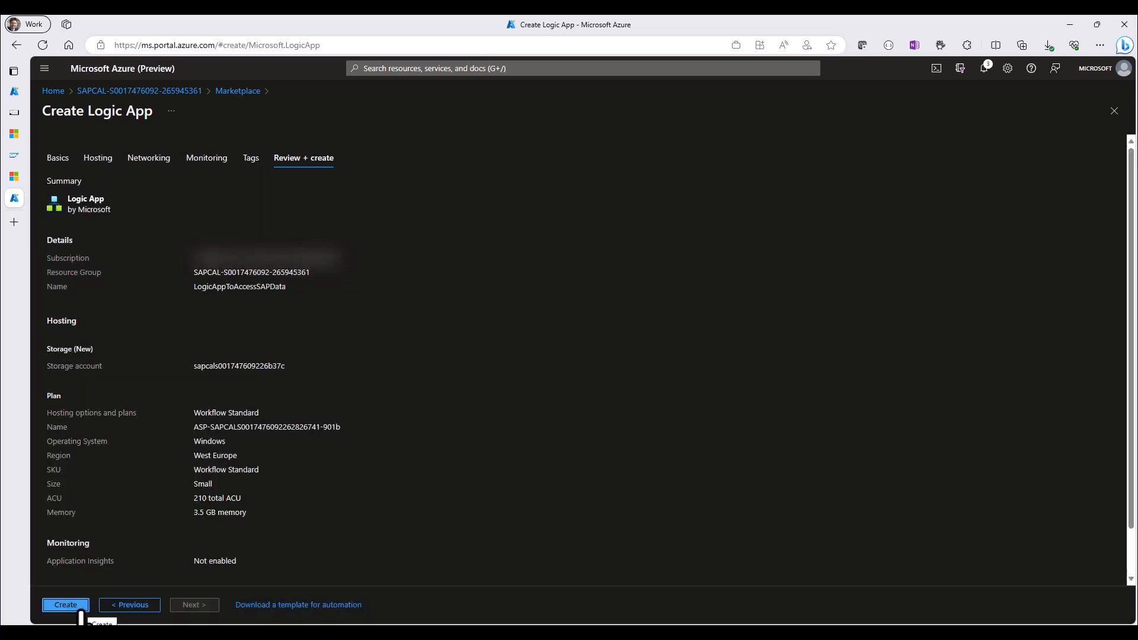
{"action": "left_click", "coordinate": [81, 606]}
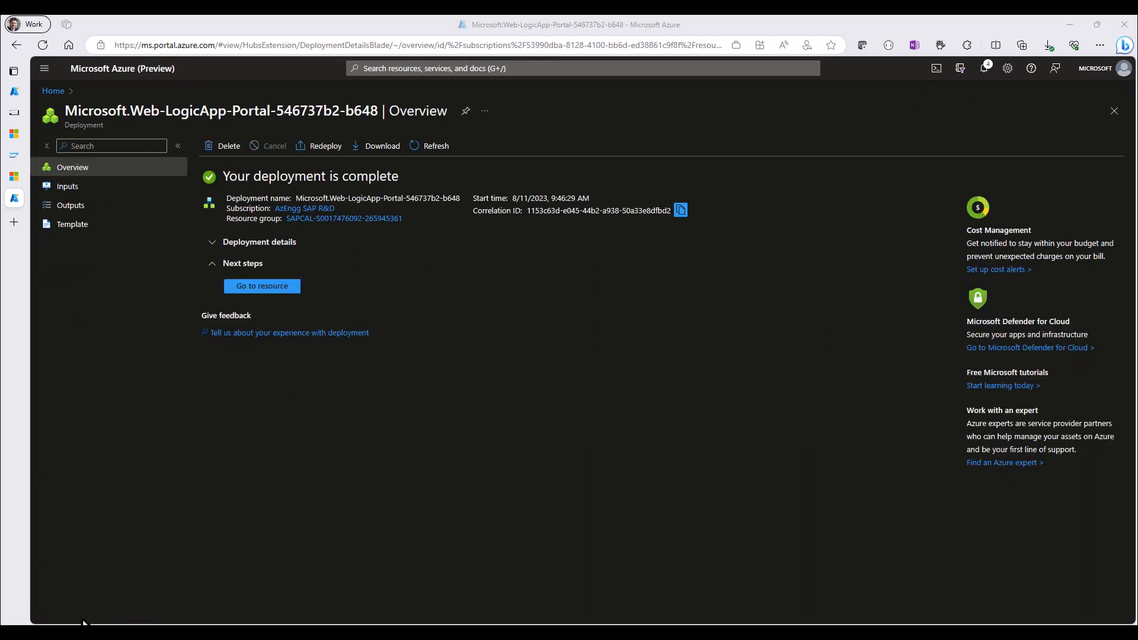
{"action": "left_click", "coordinate": [275, 288]}
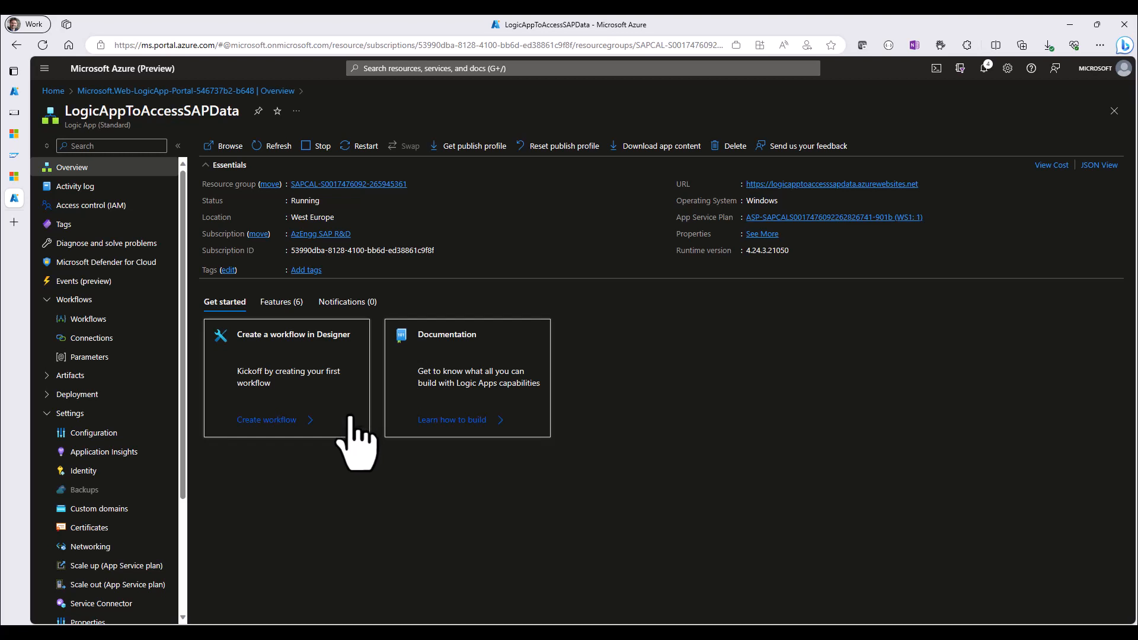
{"action": "left_click", "coordinate": [92, 548]}
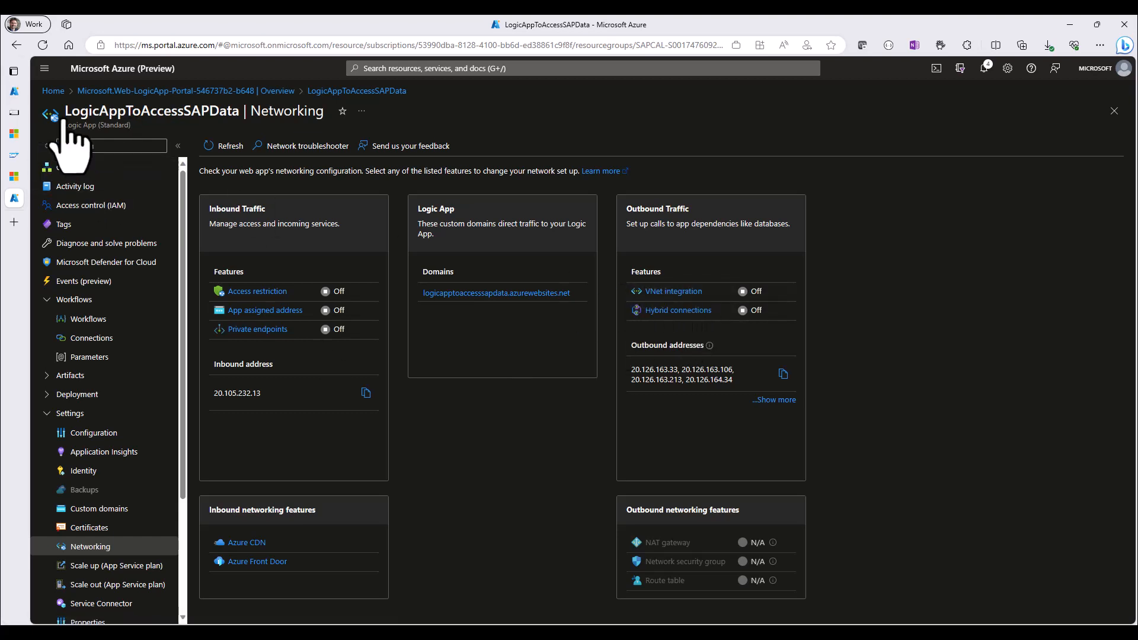
Open the virtual network of the SAPS4HANA20-SAP1 machine, SAPCALDefault-westeurope, and examine its subnets
{"action": "left_click", "coordinate": [14, 92]}
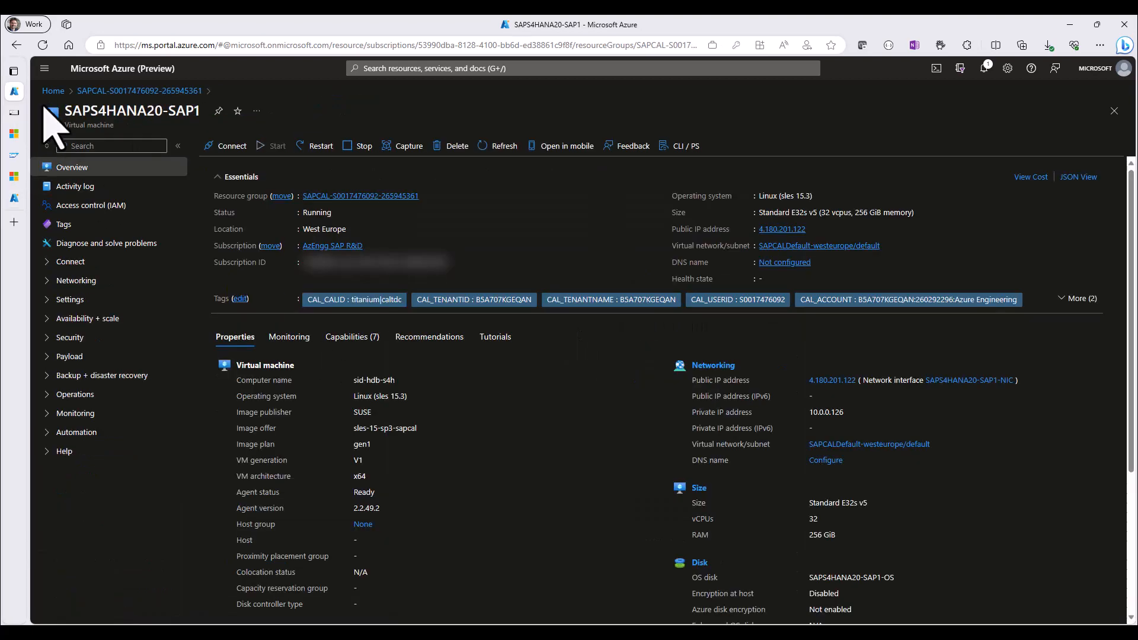
{"action": "left_click", "coordinate": [821, 249]}
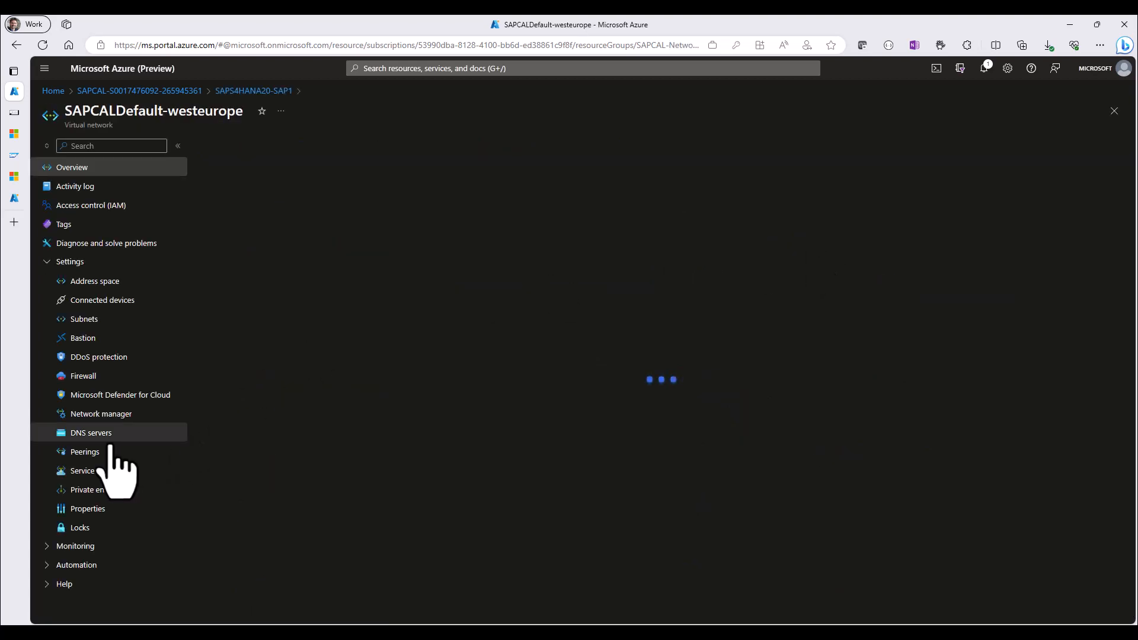
{"action": "left_click", "coordinate": [85, 321]}
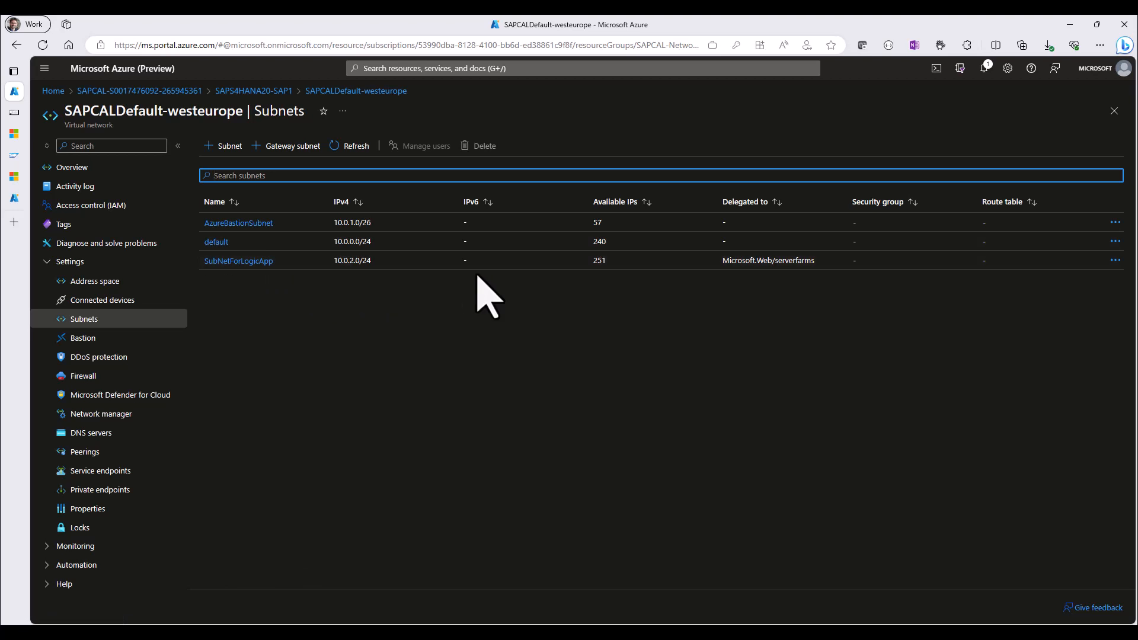
Add virtual network integration to LogicAppToAccessSAPData using the existing SAPCALDefault-westeurope/SubNetForLogicApp connection
{"action": "left_click", "coordinate": [14, 198]}
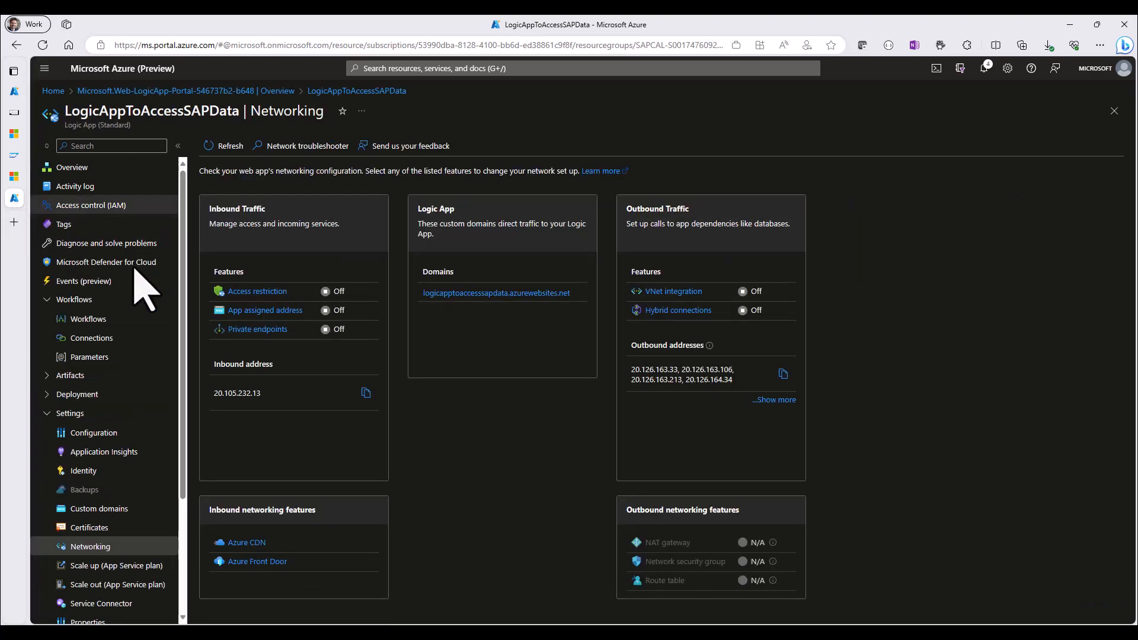
{"action": "left_click", "coordinate": [682, 294]}
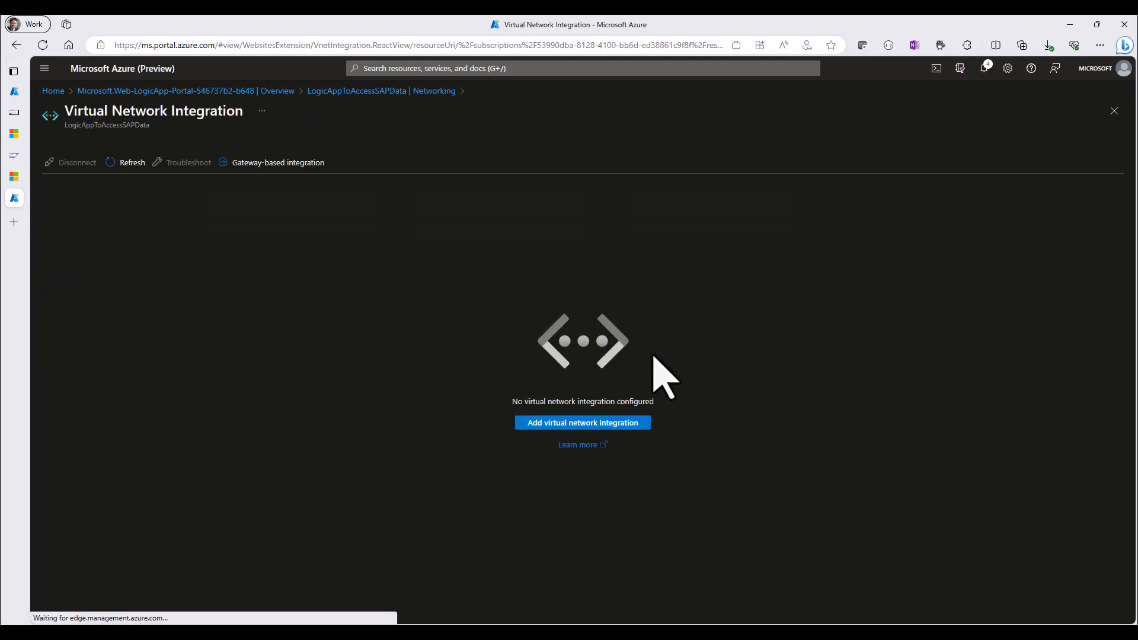
{"action": "left_click", "coordinate": [552, 426]}
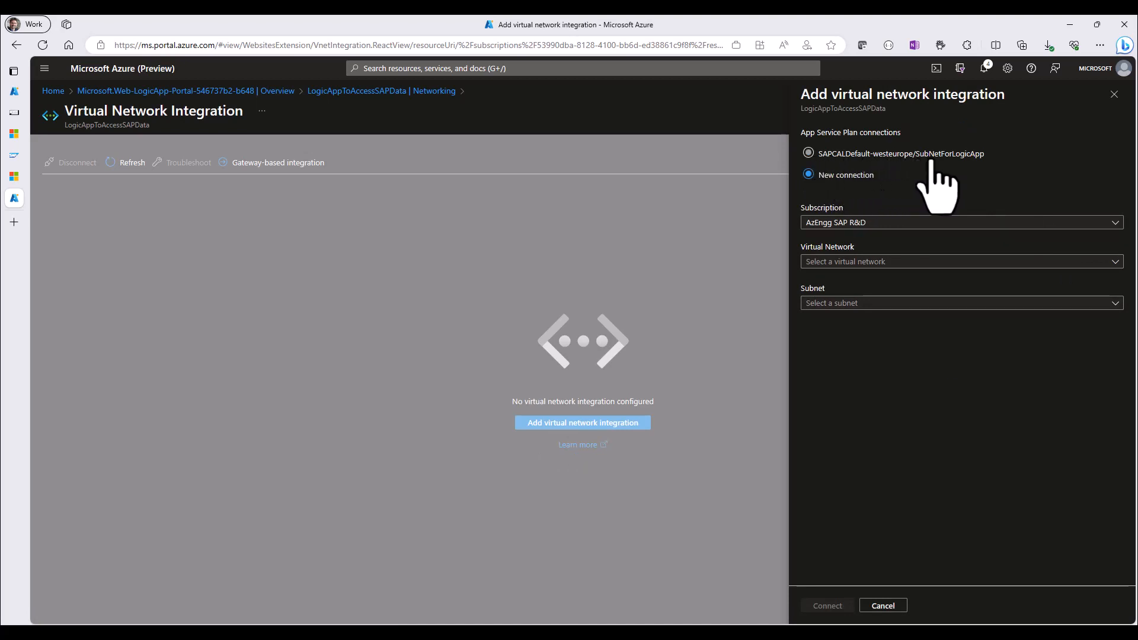
{"action": "left_click", "coordinate": [950, 156]}
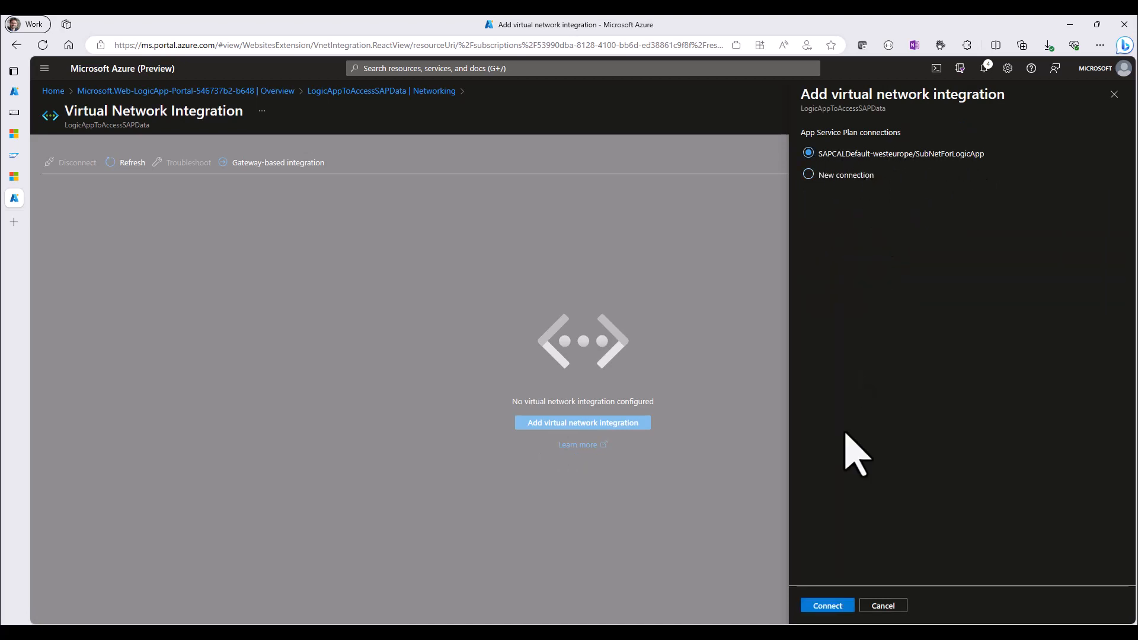
{"action": "left_click", "coordinate": [835, 607]}
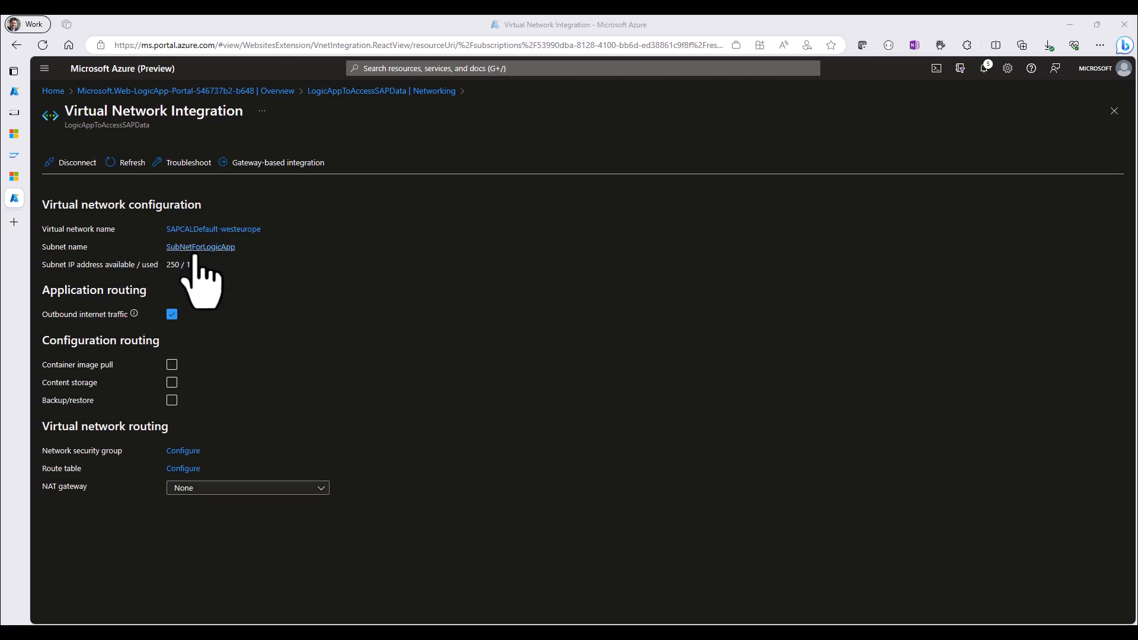
Return to the LogicAppToAccessSAPData overview and look up SAP Connector for Microsoft .NET 3.0 on the SAP support page
{"action": "left_click", "coordinate": [271, 92]}
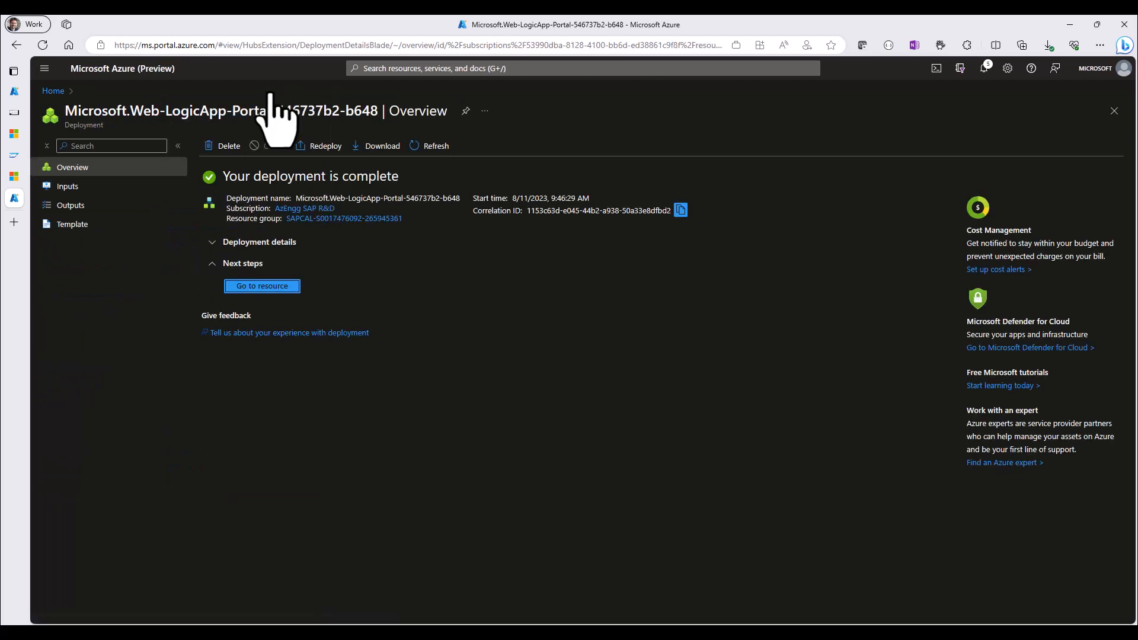
{"action": "left_click", "coordinate": [292, 289]}
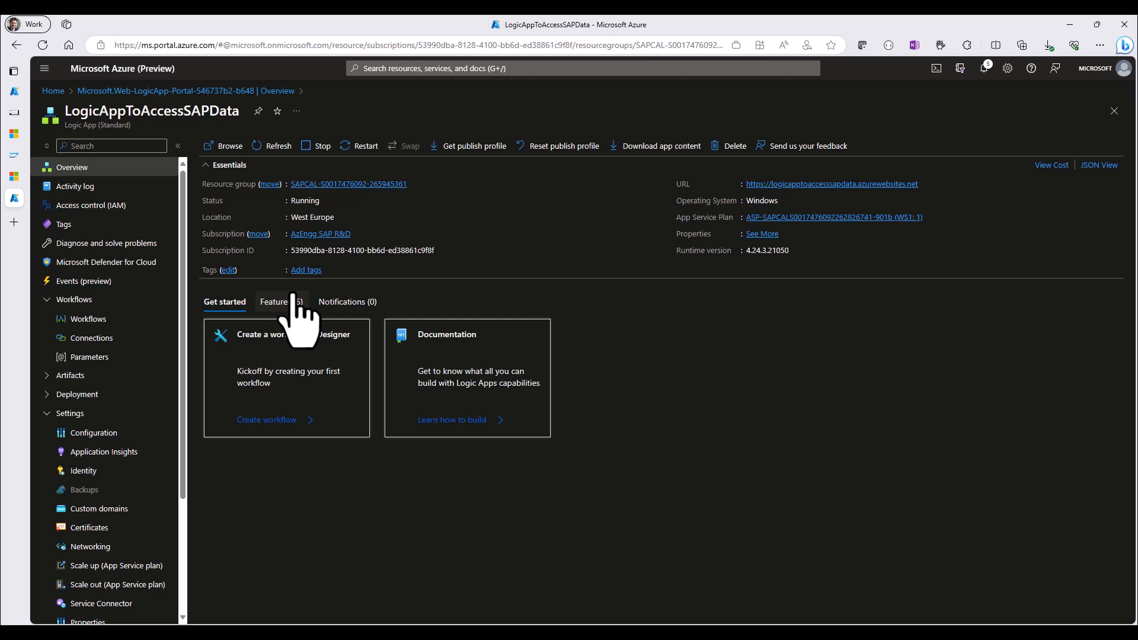
{"action": "left_click", "coordinate": [15, 176]}
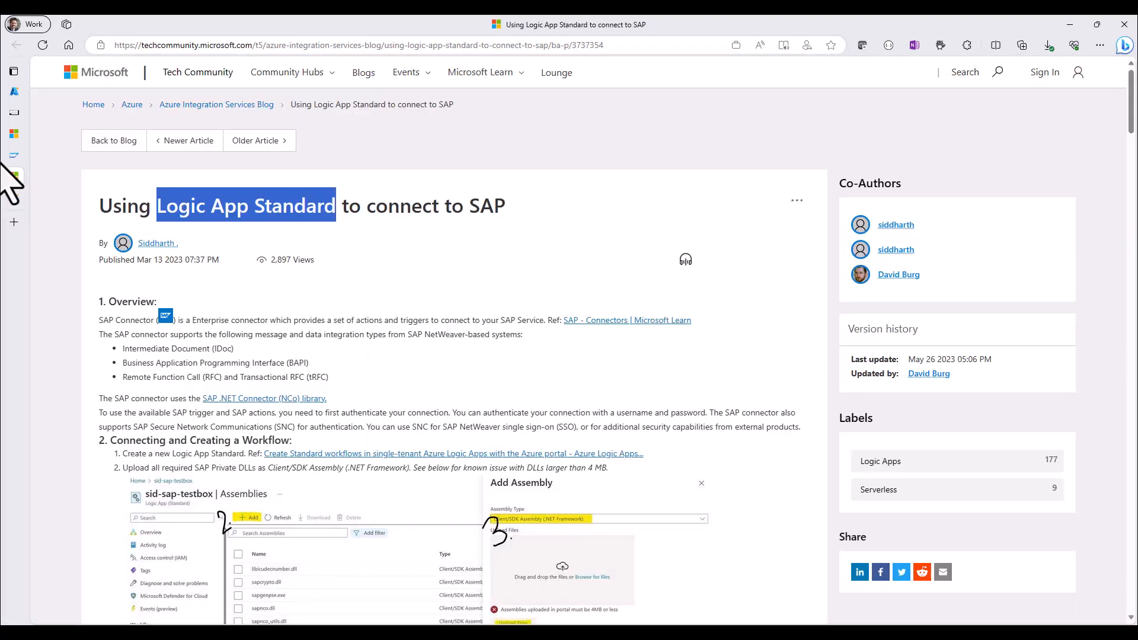
{"action": "left_click", "coordinate": [15, 155]}
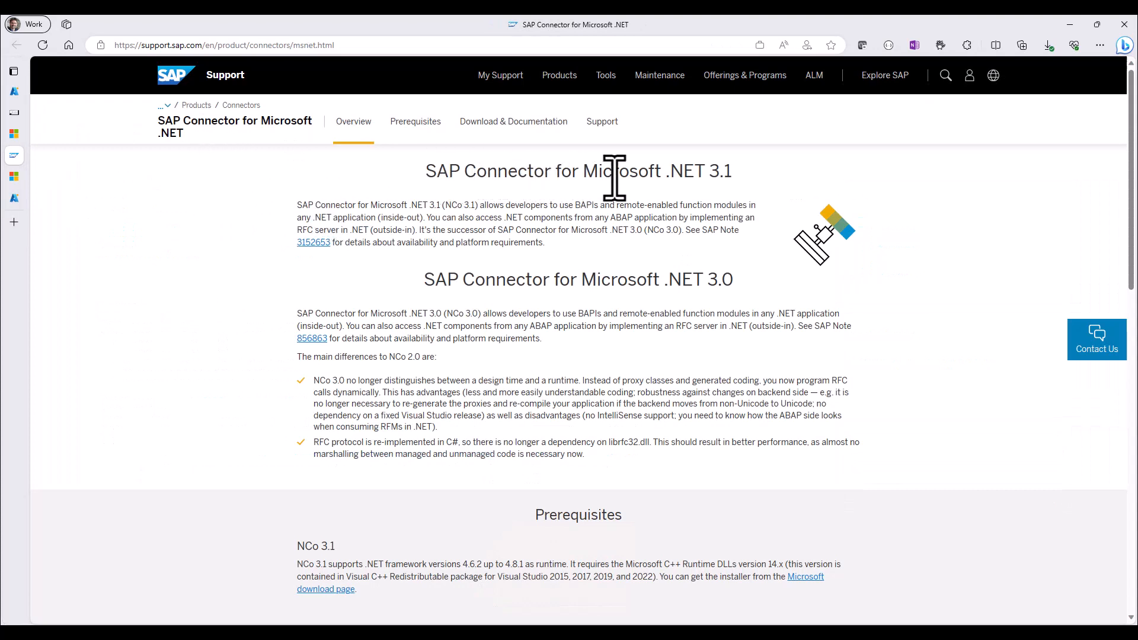
{"action": "left_click_drag", "start_coordinate": [734, 279], "coordinate": [423, 281]}
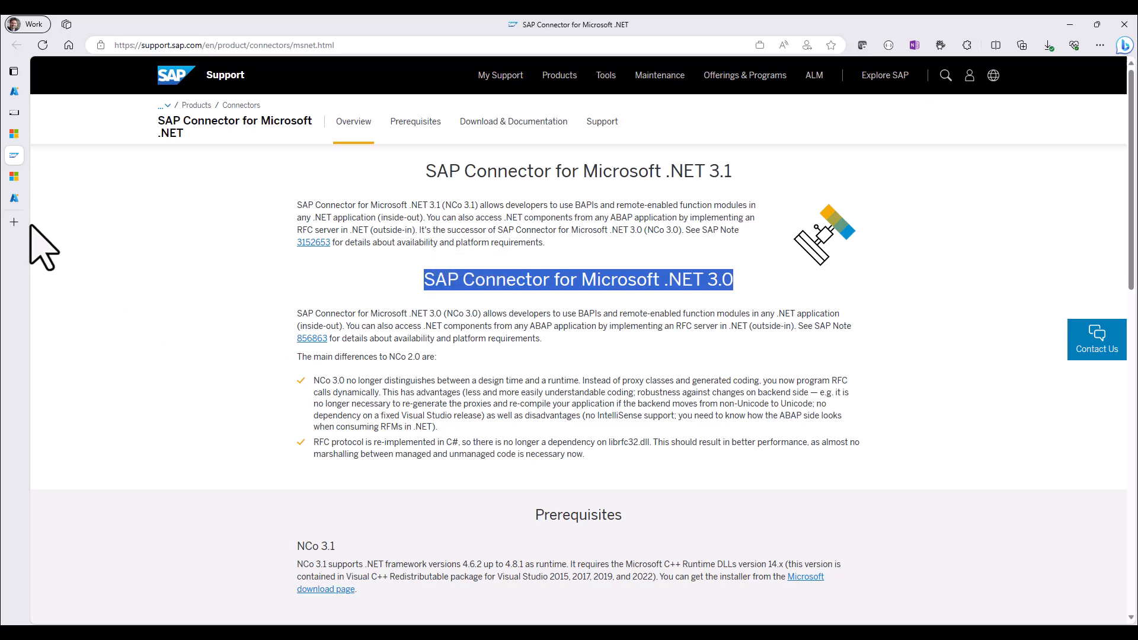
Upload libicudecnumber.dll, rscp4n.dll and sapnco.dll to LogicAppToAccessSAPData as Client/SDK assemblies (.NET Framework) and refresh the assemblies list
{"action": "left_click", "coordinate": [14, 198]}
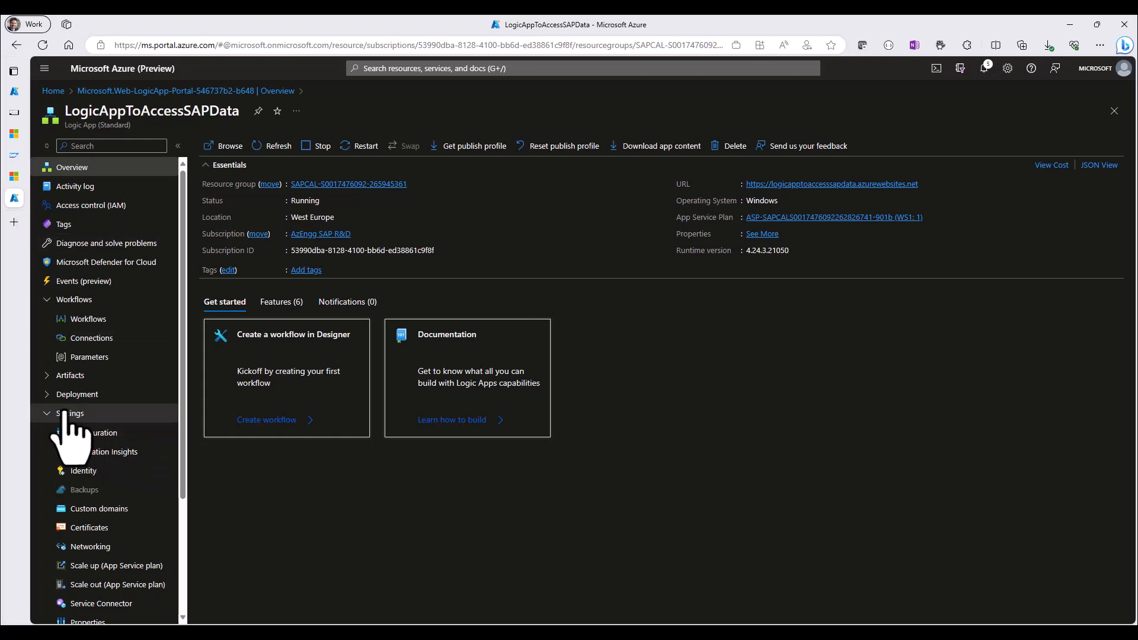
{"action": "left_click", "coordinate": [45, 377]}
{"action": "left_click", "coordinate": [86, 432]}
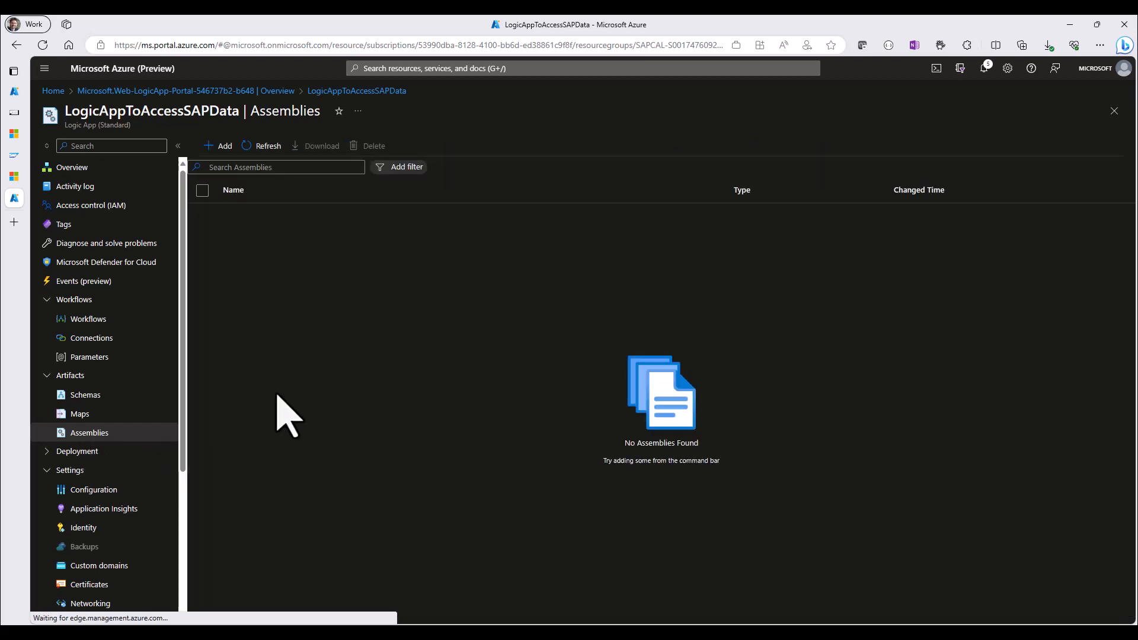
{"action": "left_click", "coordinate": [224, 147]}
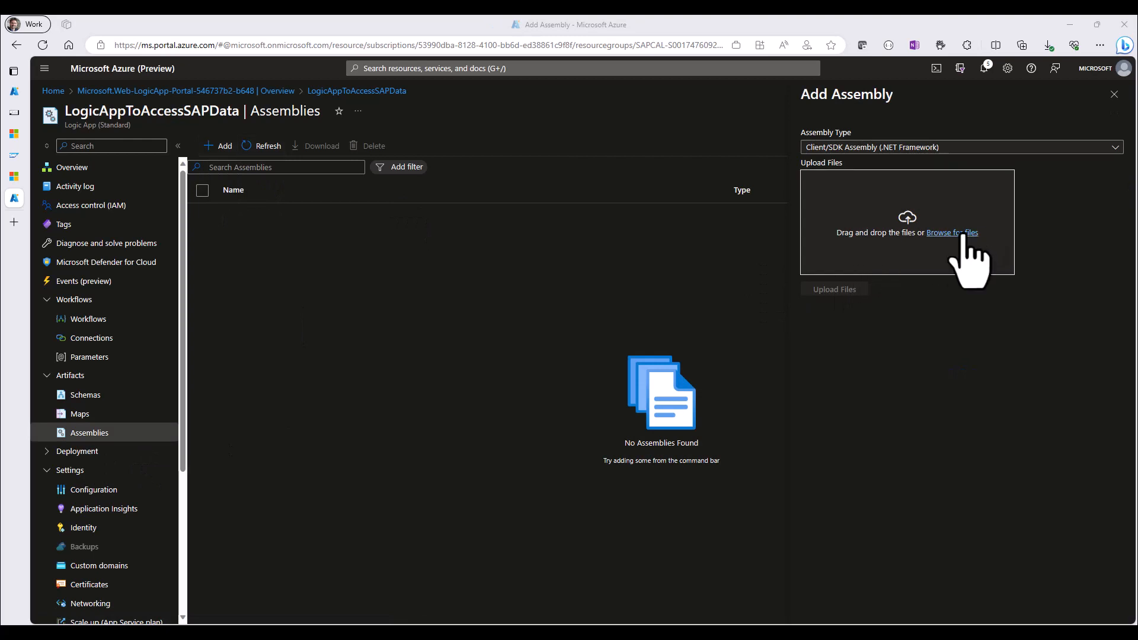
{"action": "left_click", "coordinate": [963, 234]}
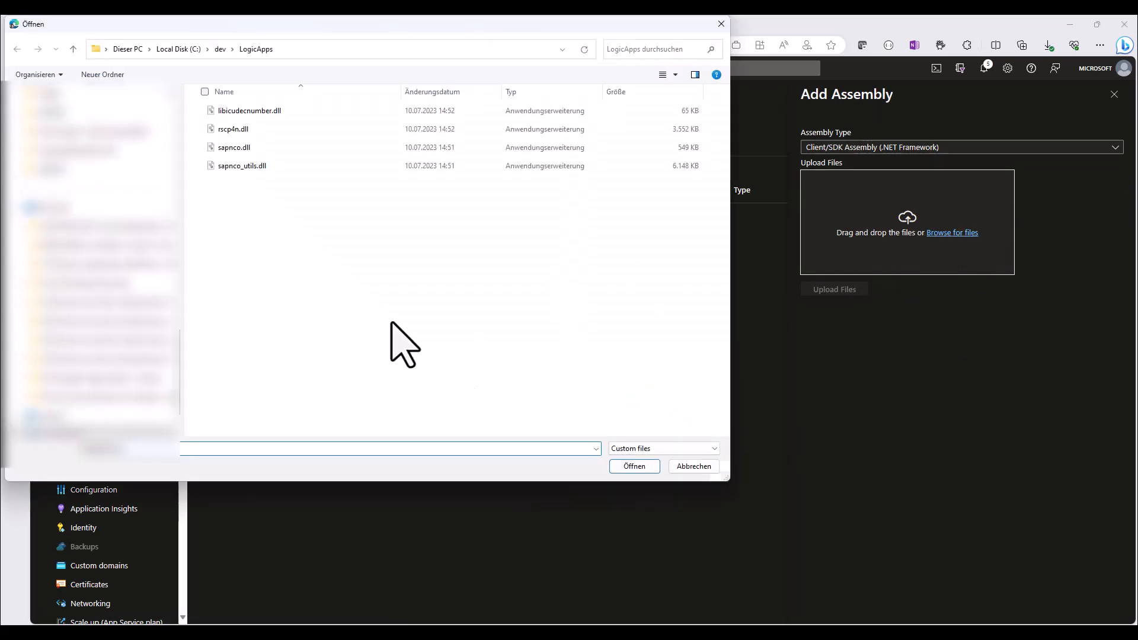
{"action": "left_click", "coordinate": [248, 111]}
{"action": "left_click", "coordinate": [235, 148], "text": "shift"}
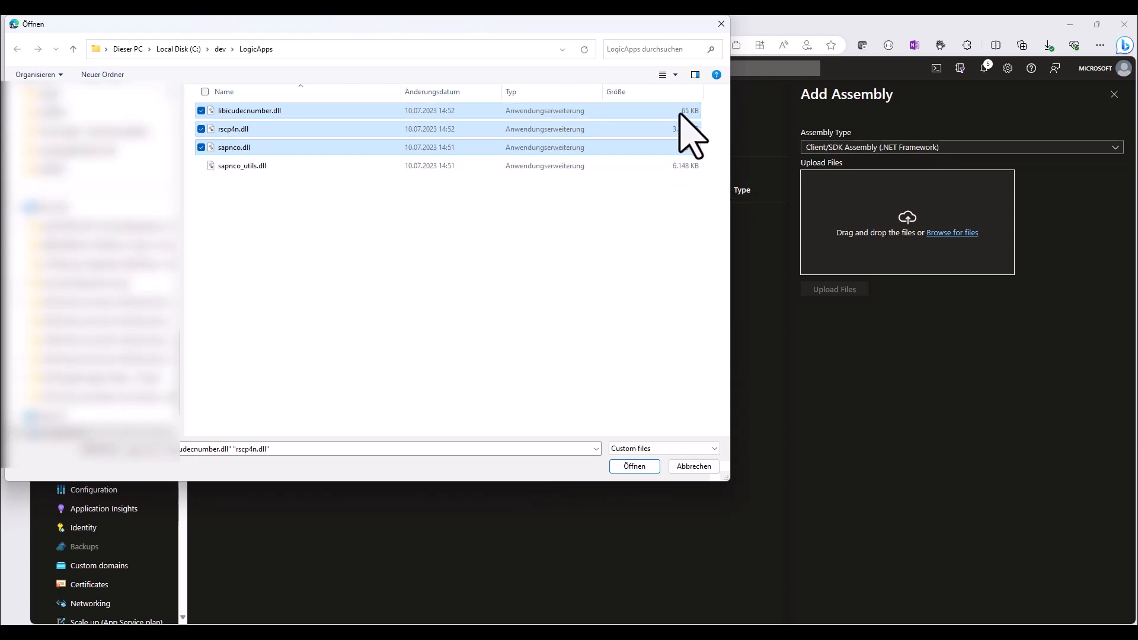
{"action": "left_click", "coordinate": [634, 466]}
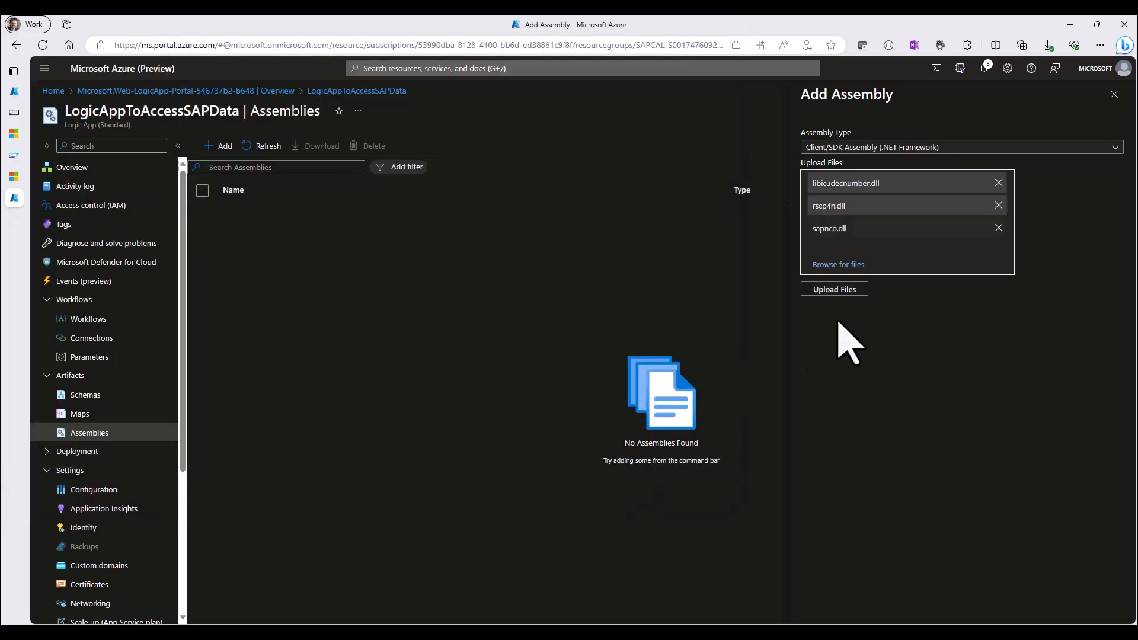
{"action": "left_click", "coordinate": [832, 290]}
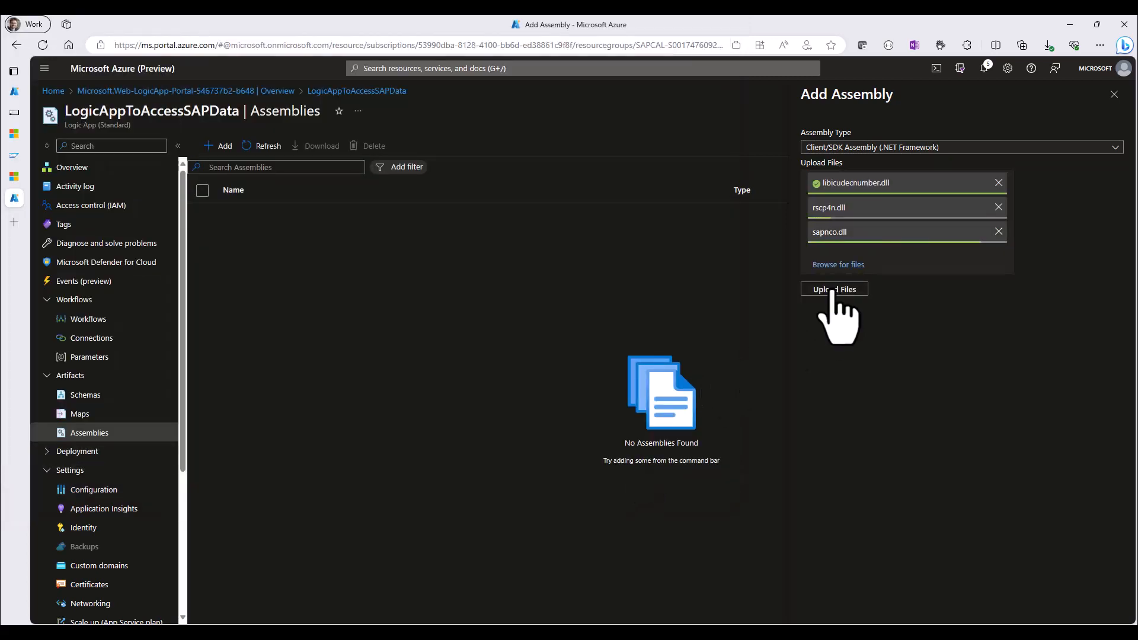
{"action": "left_click", "coordinate": [251, 148]}
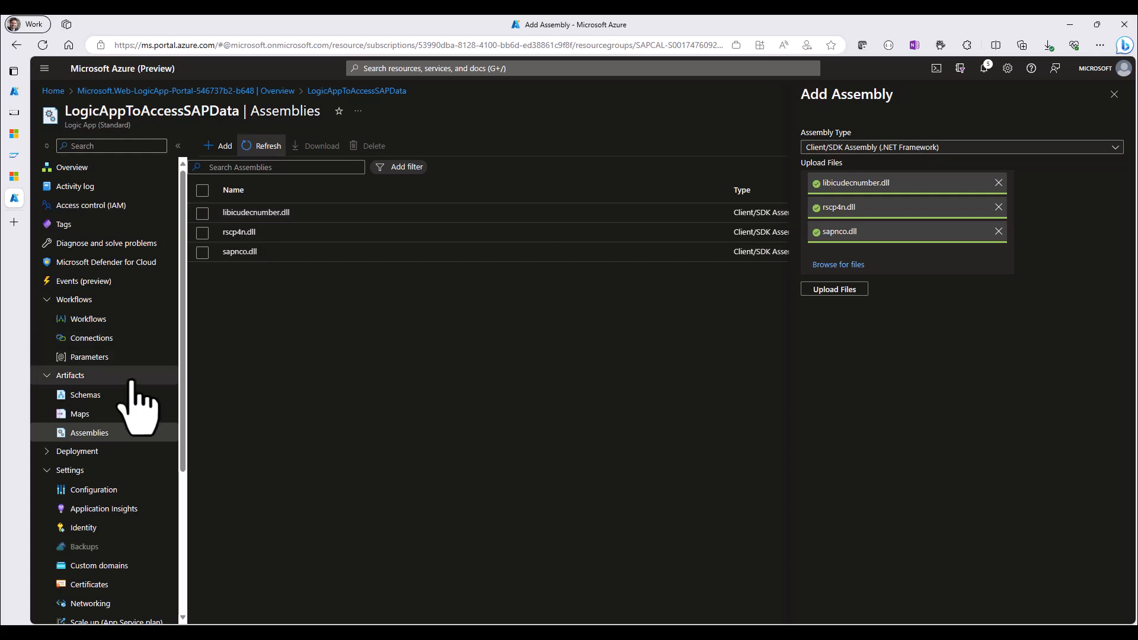
Open the Kudu advanced tools of LogicAppToAccessSAPData and start the PowerShell debug console
{"action": "scroll", "coordinate": [131, 384], "scroll_direction": "down", "scroll_amount": 4}
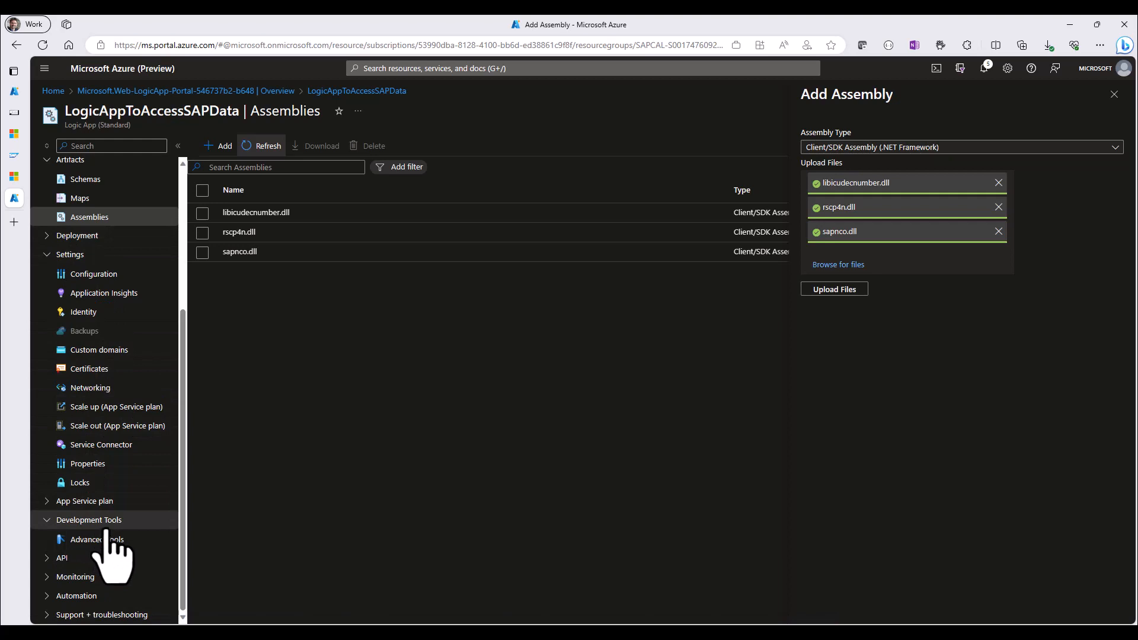
{"action": "left_click", "coordinate": [88, 540]}
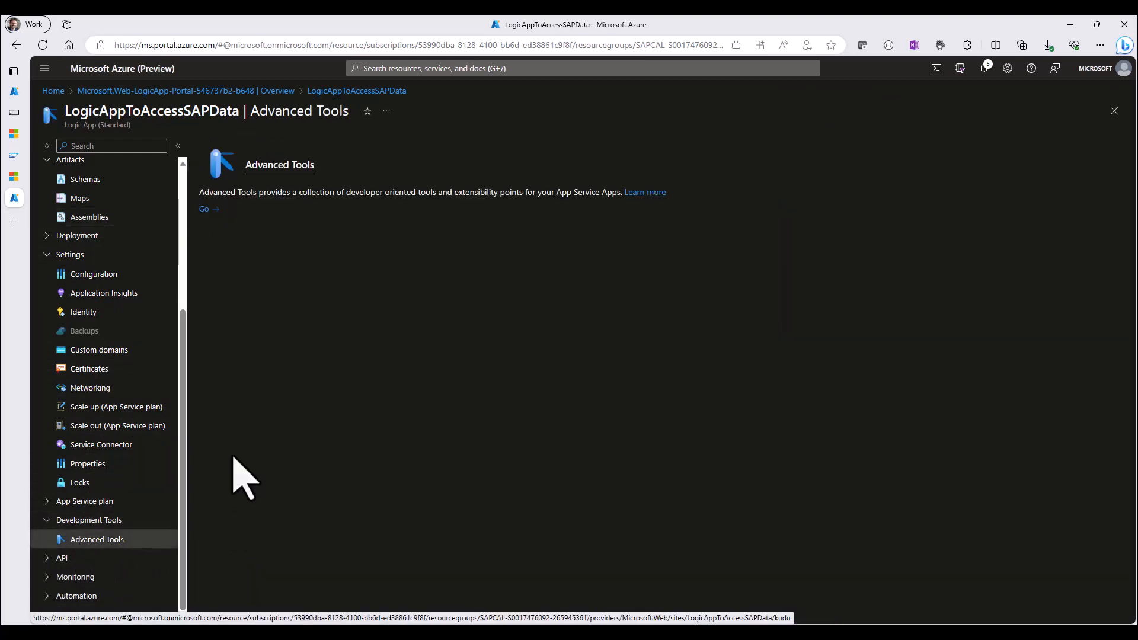
{"action": "left_click", "coordinate": [204, 209]}
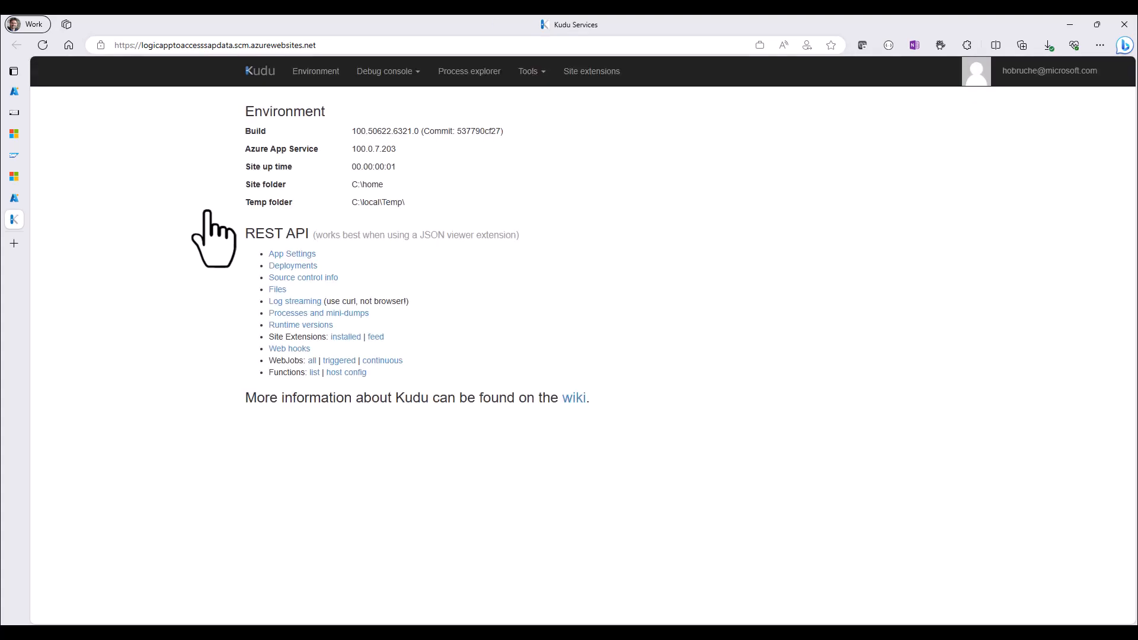
{"action": "left_click", "coordinate": [386, 72]}
{"action": "left_click", "coordinate": [381, 114]}
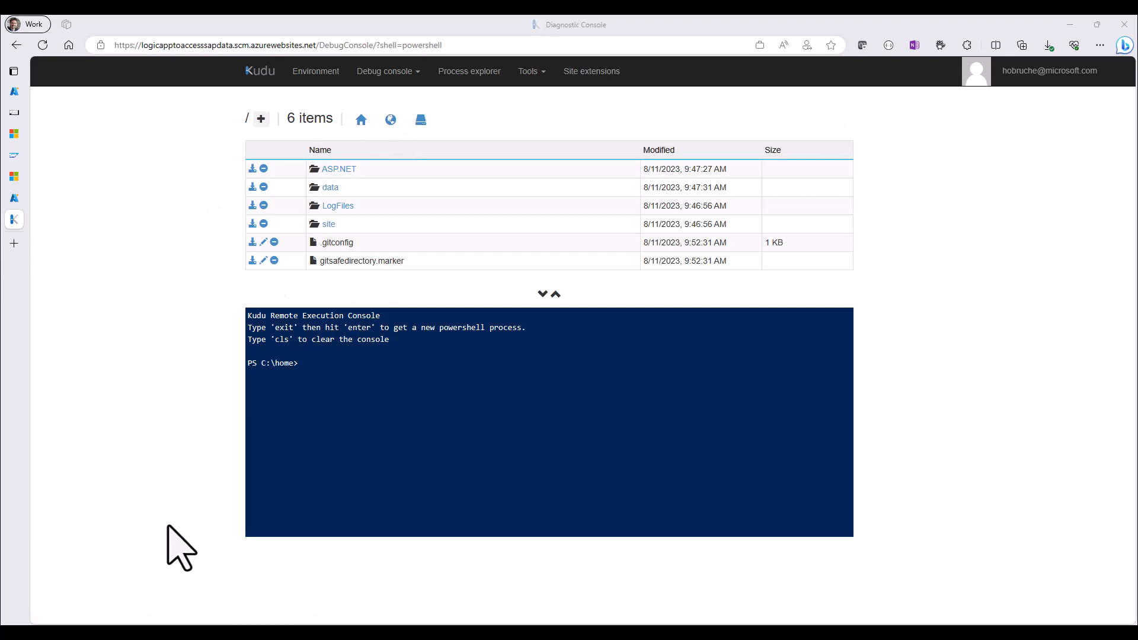
Browse to site\wwwroot\lib\builtinOperationSdks\net472 and upload sapnco_utils.dll into that folder
{"action": "left_click", "coordinate": [329, 224]}
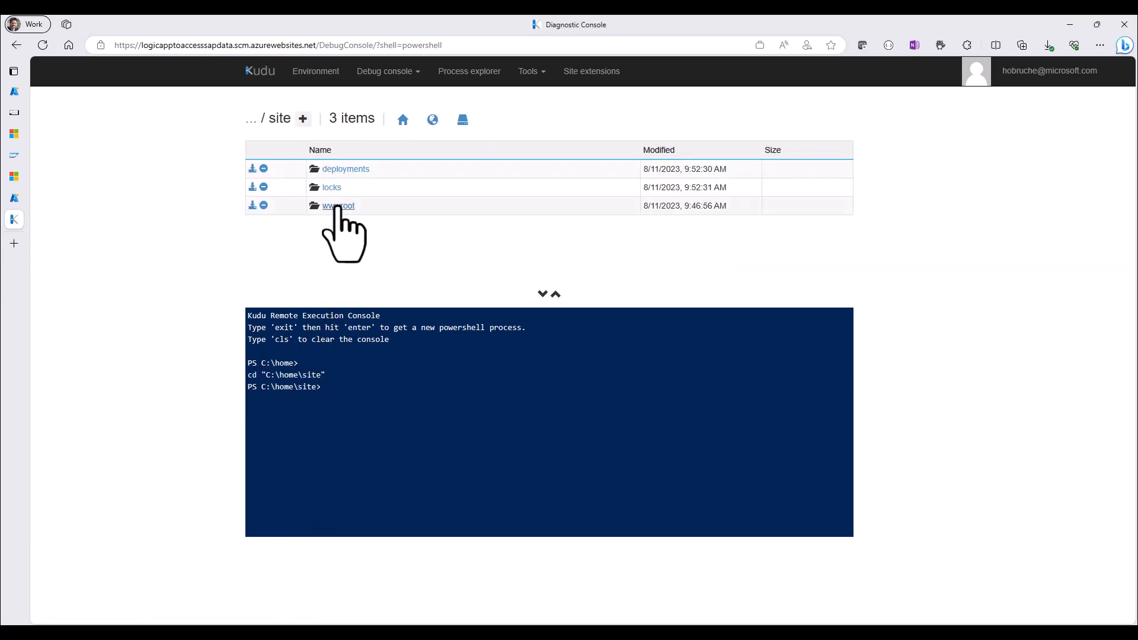
{"action": "left_click", "coordinate": [335, 204]}
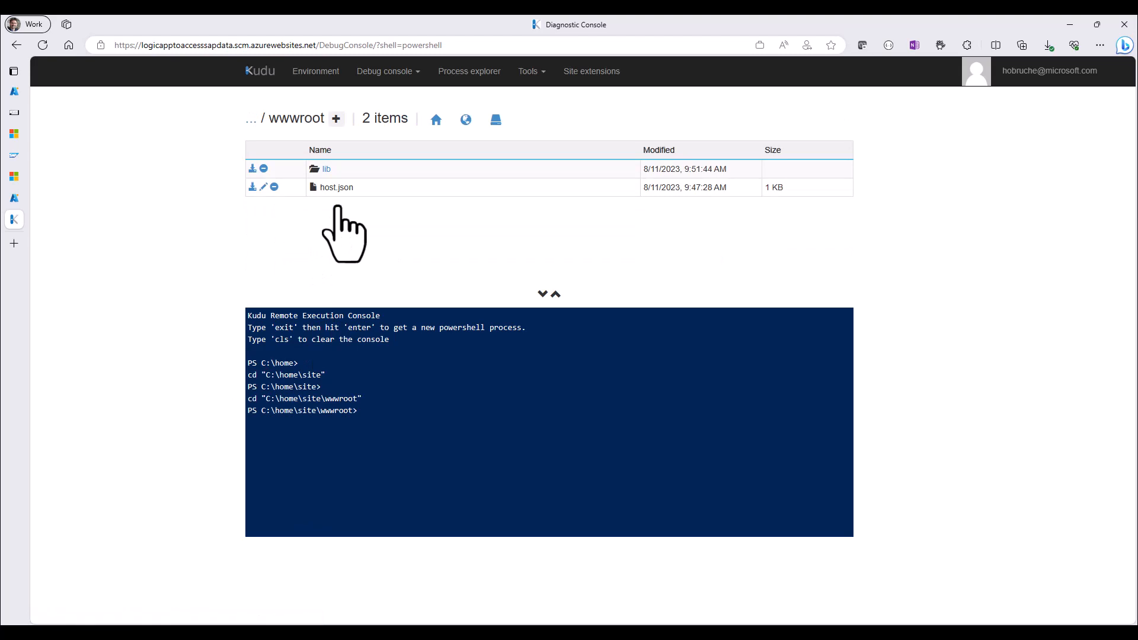
{"action": "left_click", "coordinate": [325, 169]}
{"action": "left_click", "coordinate": [347, 172]}
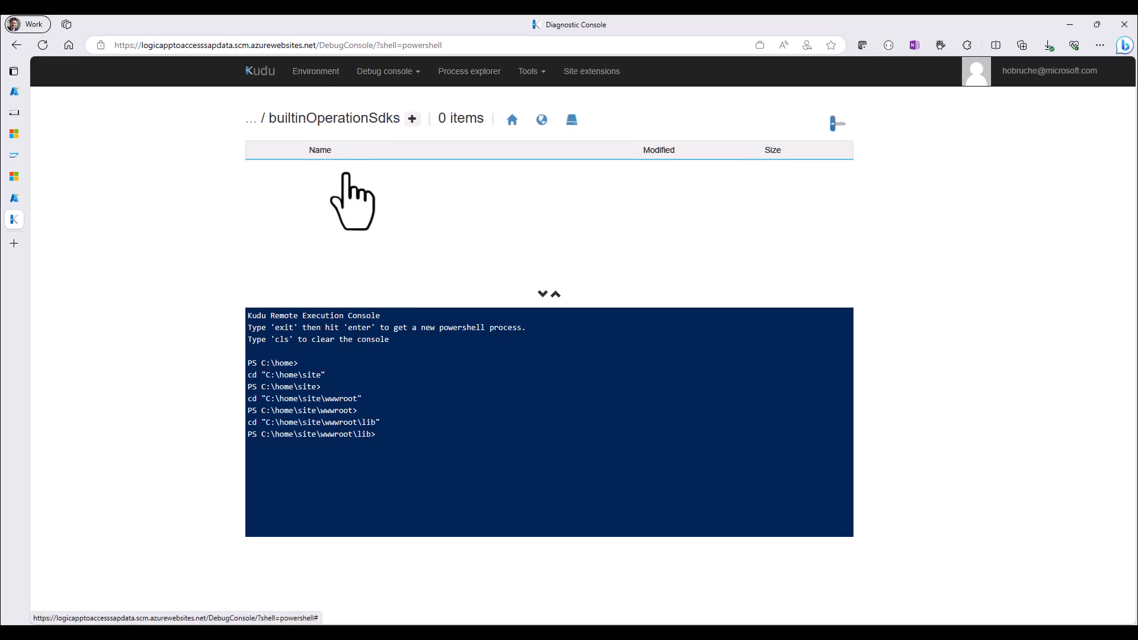
{"action": "left_click", "coordinate": [336, 171]}
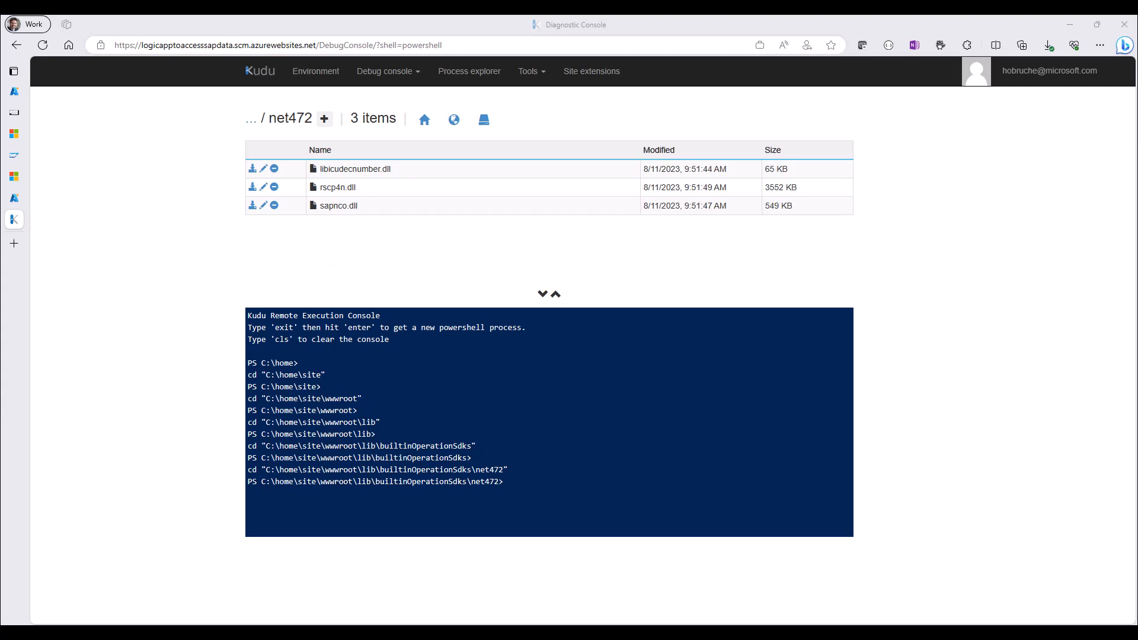
{"action": "left_click_drag", "start_coordinate": [198, 535], "coordinate": [578, 207]}
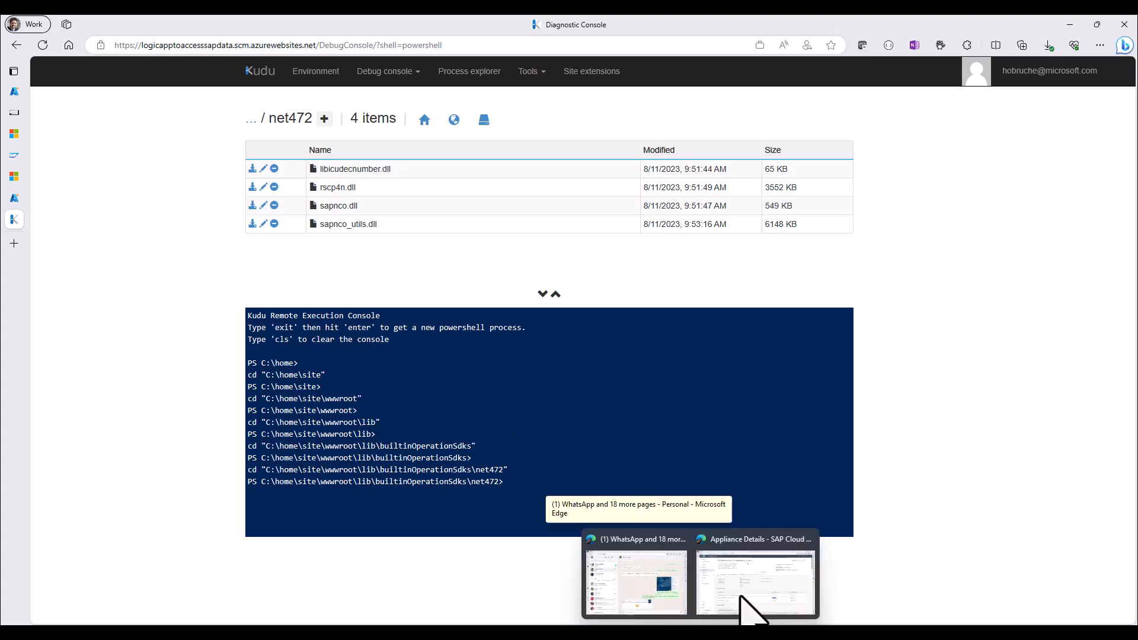
Switch to SAP Cloud Appliance Library, copy the internal IP address of the SAP S/4HANA 2022 FPS01 machine, and return to the Kudu console
{"action": "left_click", "coordinate": [741, 608]}
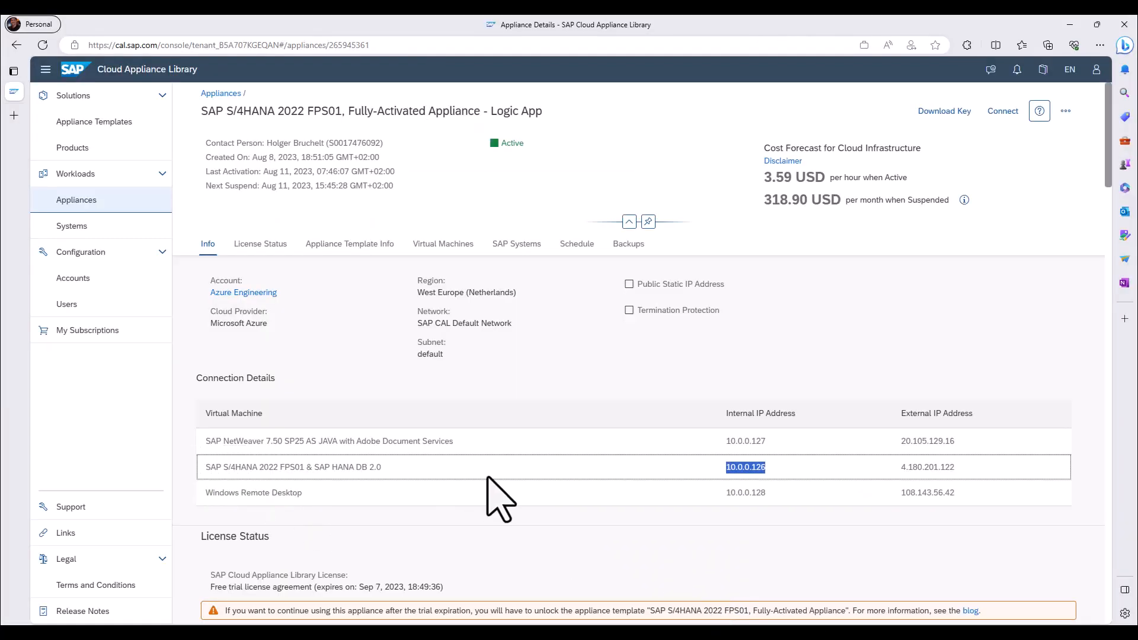
{"action": "left_click", "coordinate": [768, 470]}
{"action": "left_click_drag", "start_coordinate": [724, 467], "coordinate": [765, 466]}
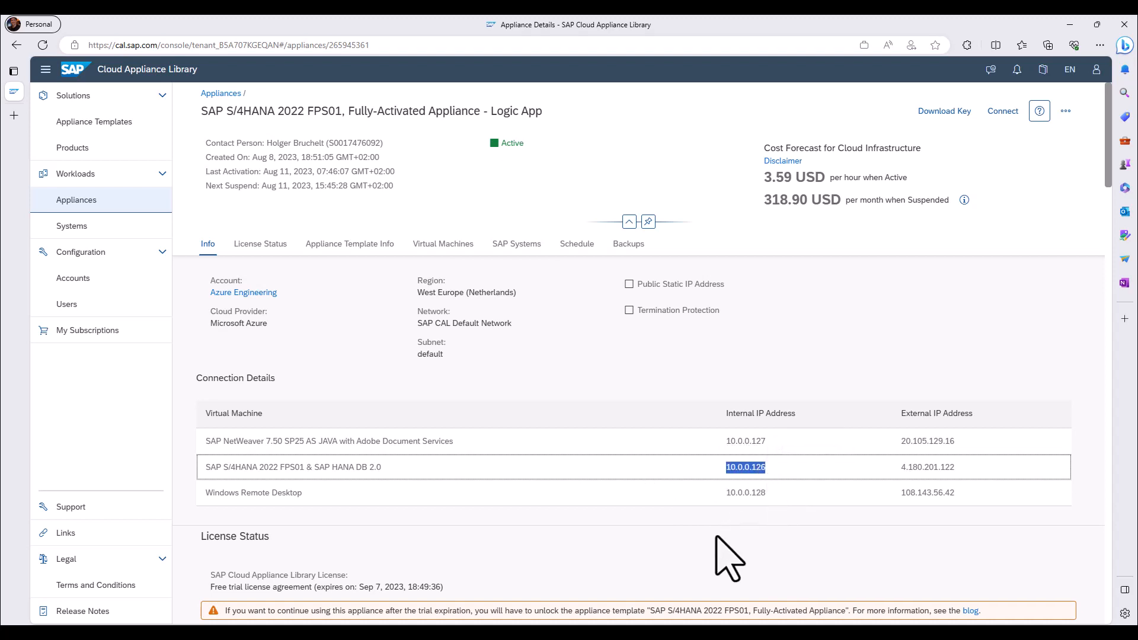
{"action": "mouse_move", "coordinate": [682, 619]}
{"action": "left_click", "coordinate": [706, 582]}
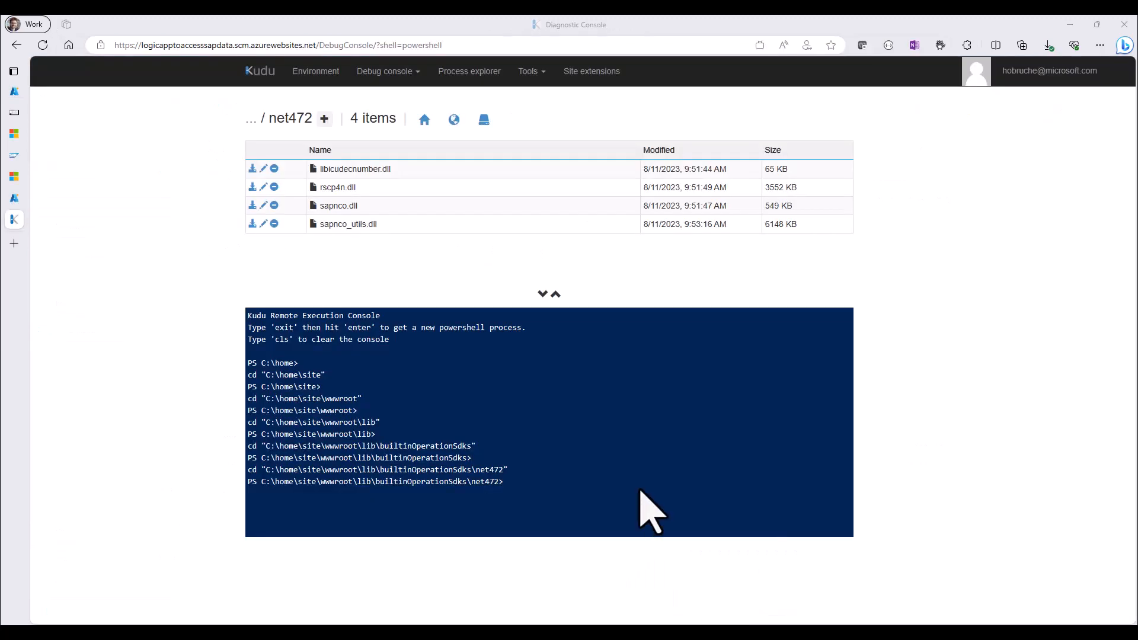
Test the connection to the SAP system by running tcpping 10.0.0.126:3200 in the PowerShell console
{"action": "type", "text": "tcpping 10.0.0.126:3200"}
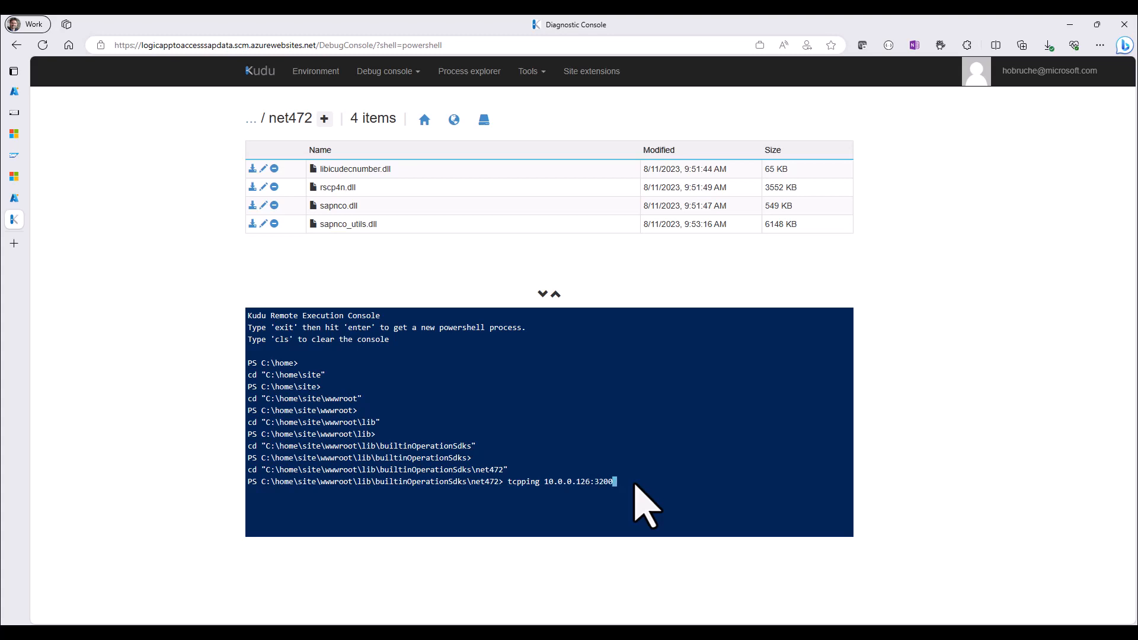
{"action": "key", "text": "Return"}
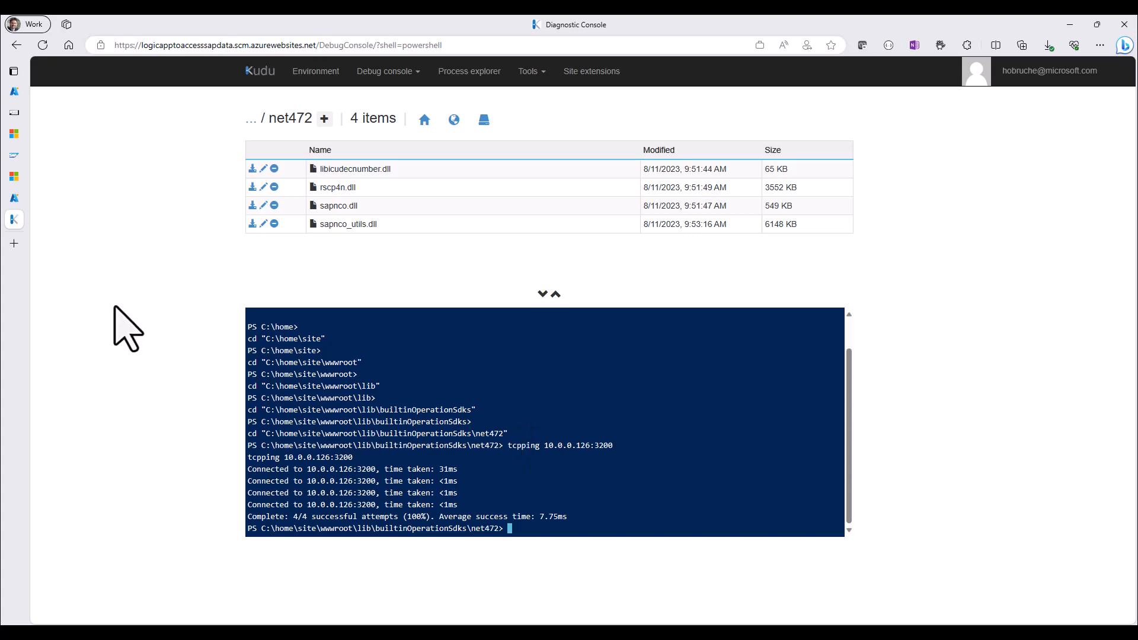
Create a Stateless workflow named fetchBPNames in LogicAppToAccessSAPData and open it
{"action": "left_click", "coordinate": [15, 198]}
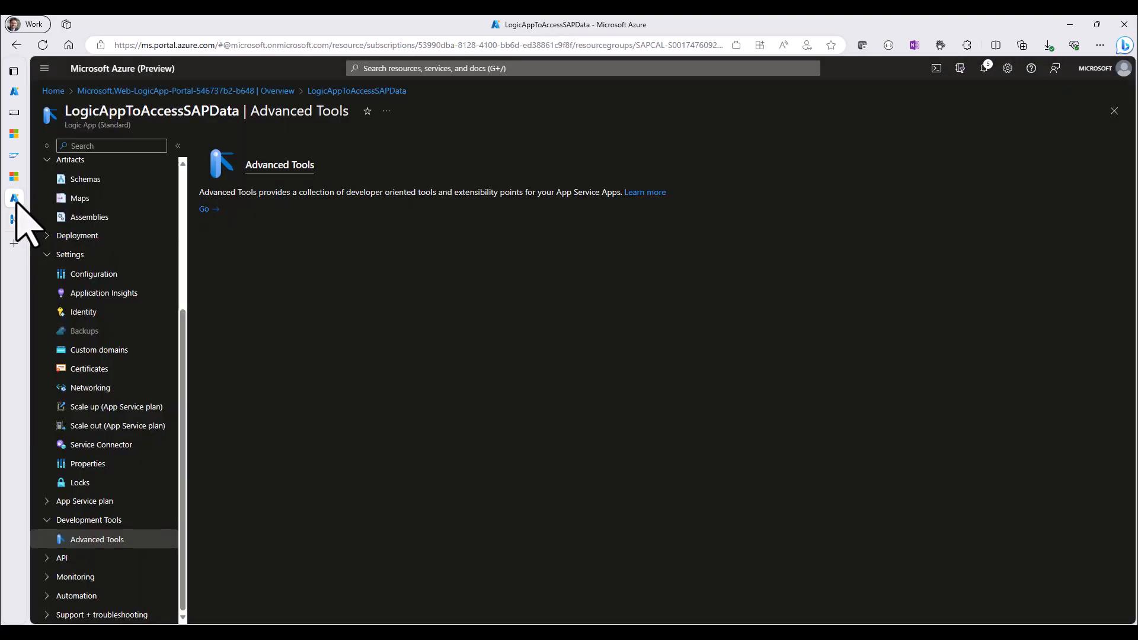
{"action": "scroll", "coordinate": [89, 407], "scroll_direction": "up", "scroll_amount": 4}
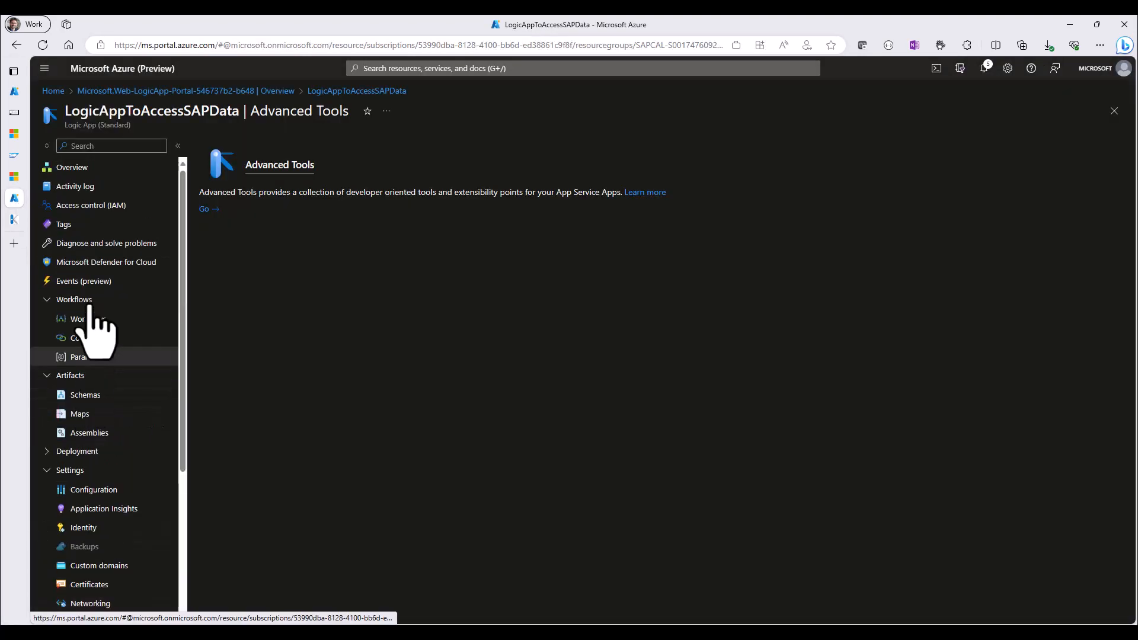
{"action": "left_click", "coordinate": [76, 172]}
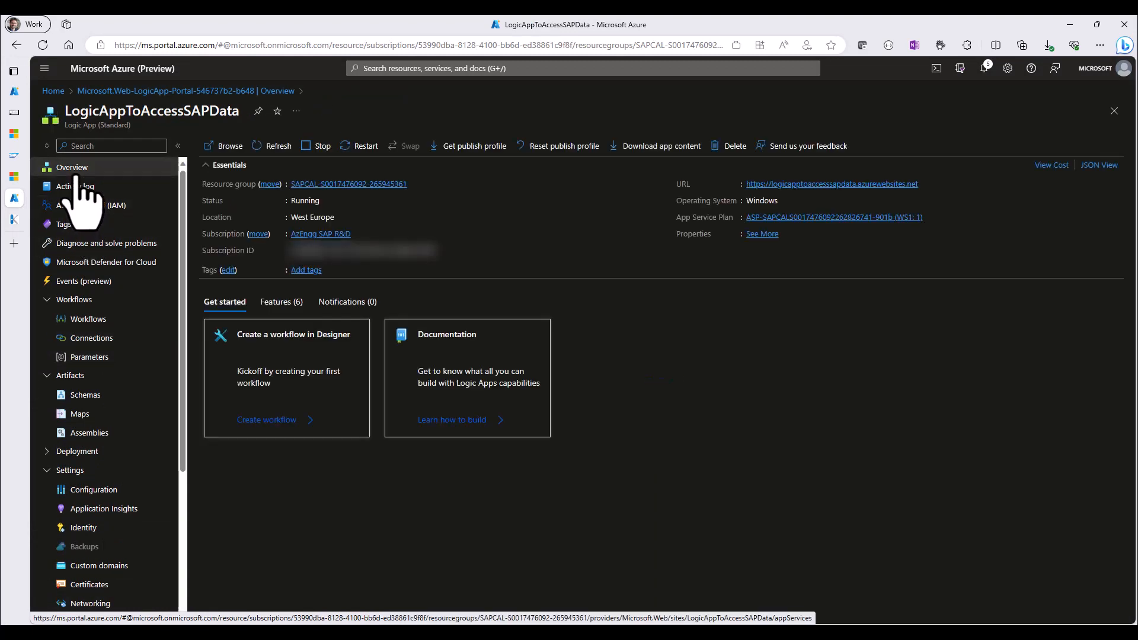
{"action": "left_click", "coordinate": [261, 422]}
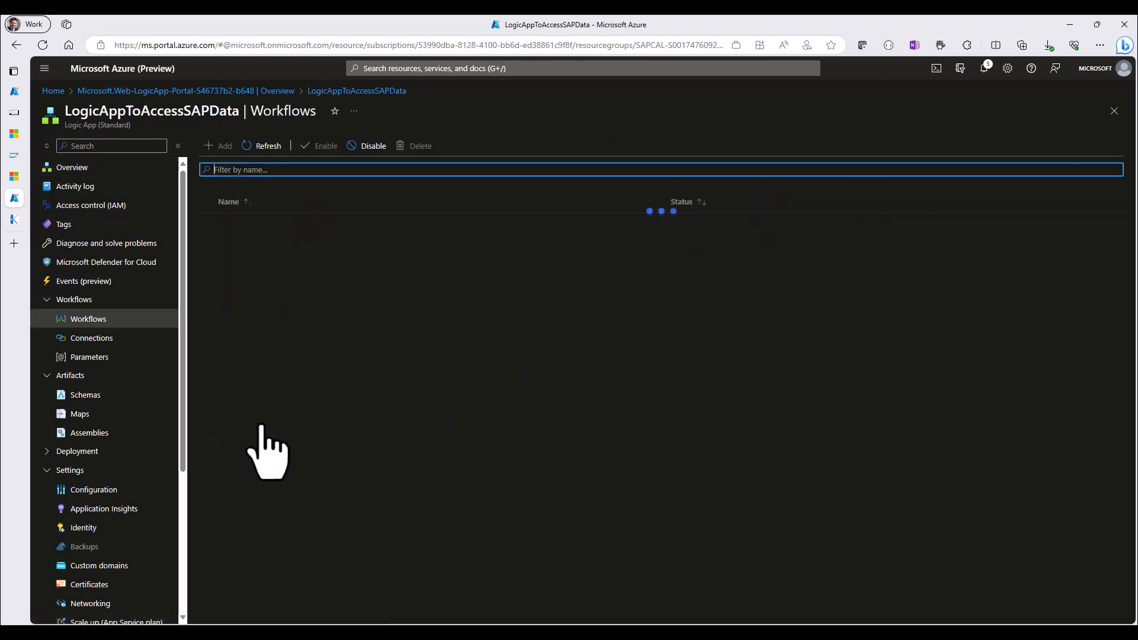
{"action": "left_click", "coordinate": [218, 147]}
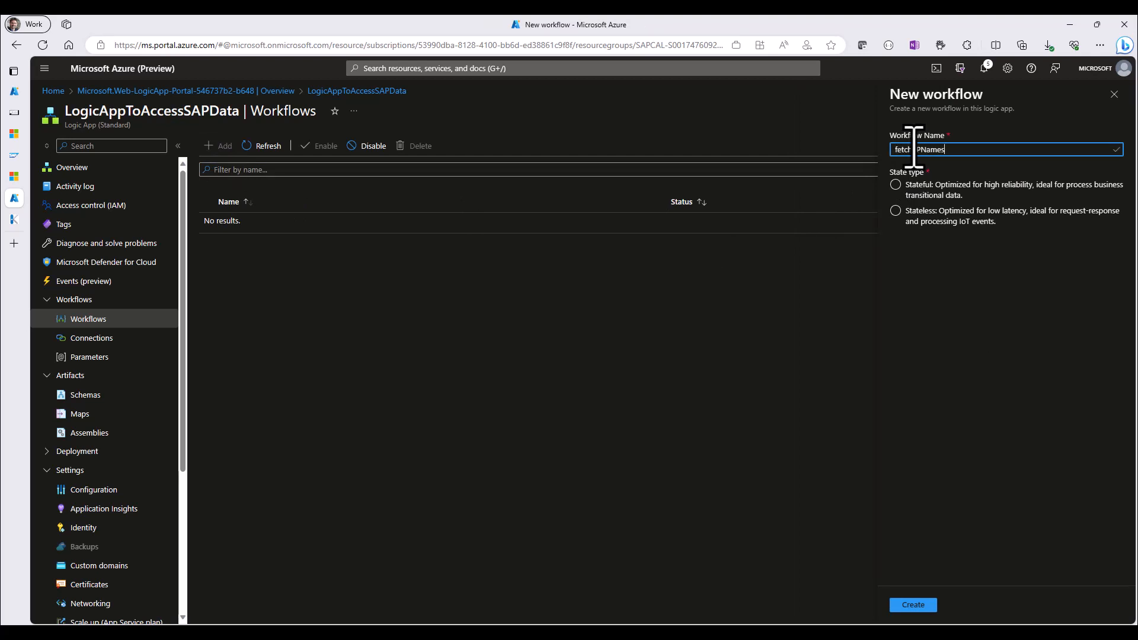
{"action": "left_click", "coordinate": [910, 212]}
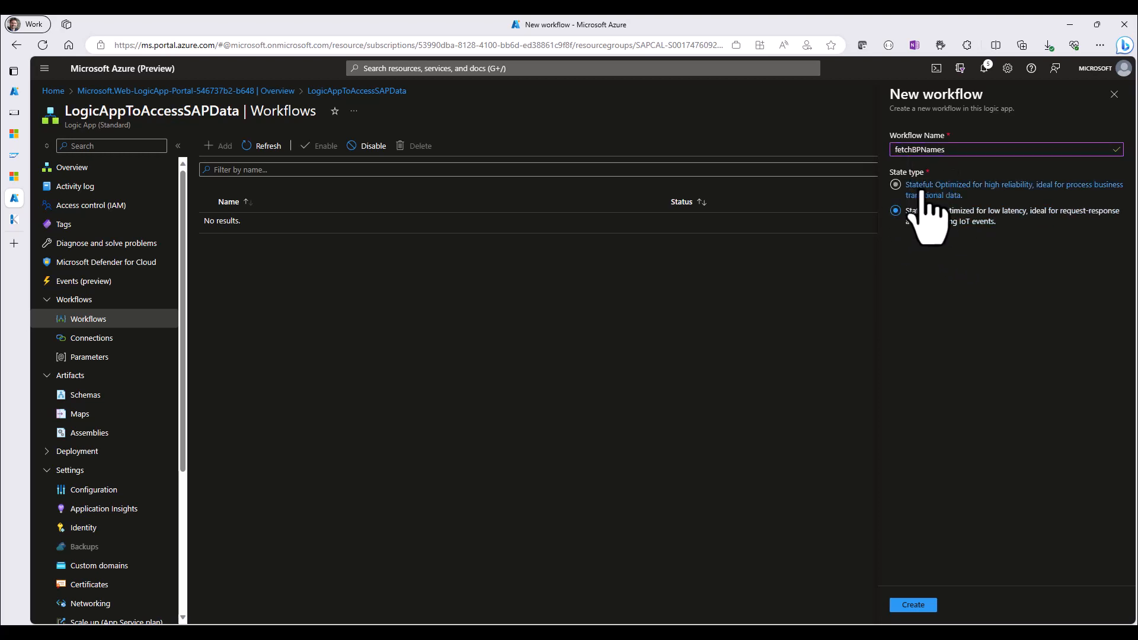
{"action": "left_click", "coordinate": [913, 606]}
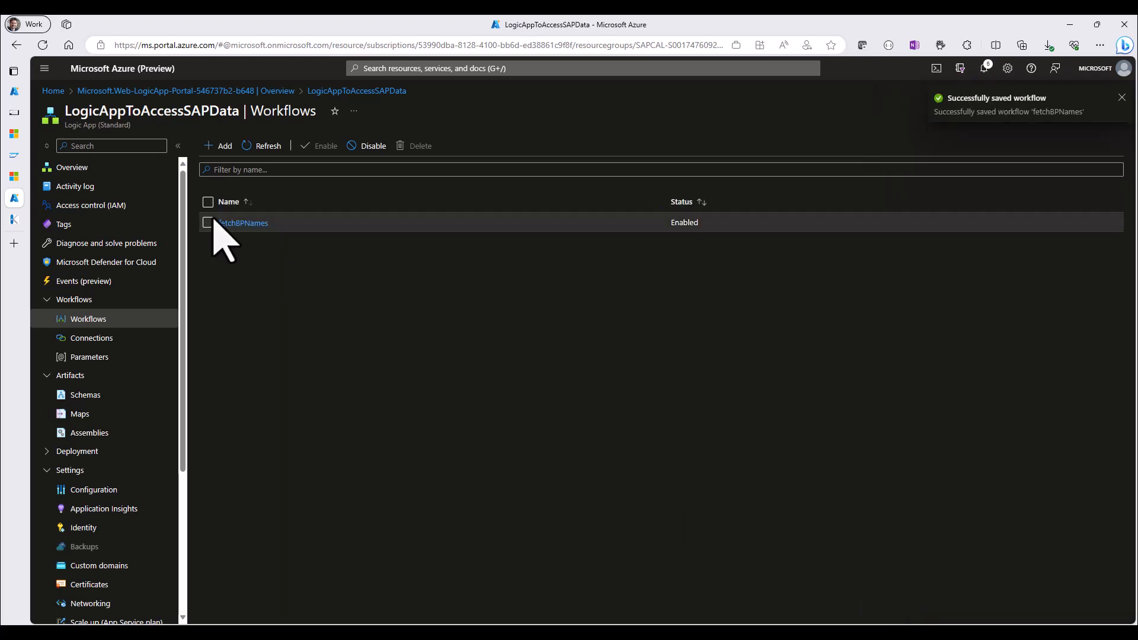
{"action": "left_click", "coordinate": [225, 224]}
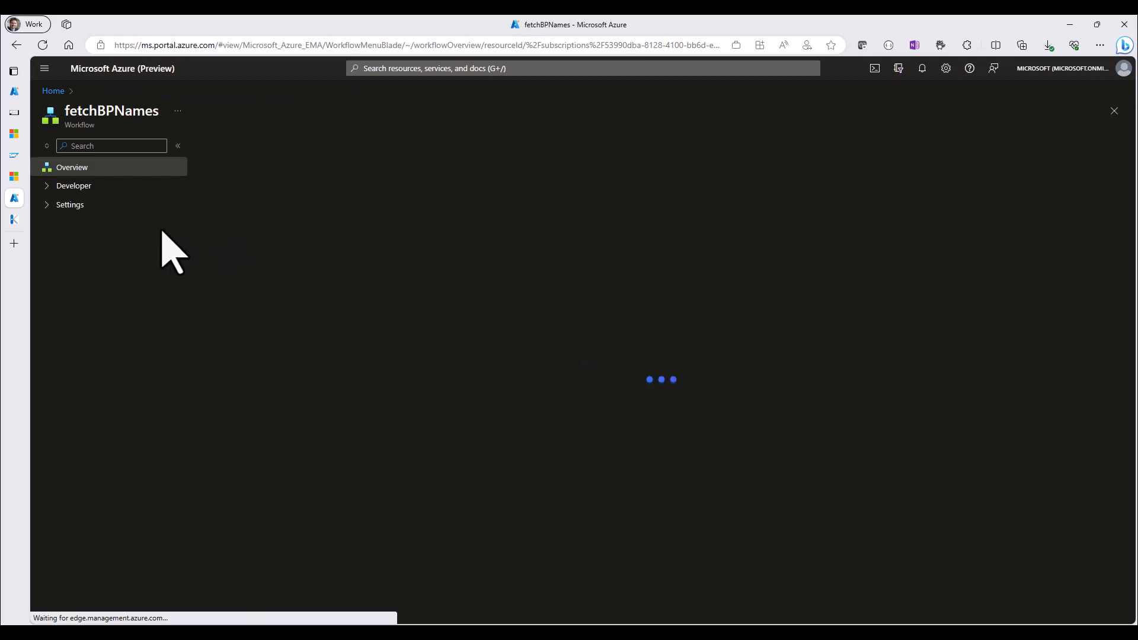
Open the workflow designer and add the When a HTTP request is received trigger
{"action": "left_click", "coordinate": [46, 186]}
{"action": "left_click", "coordinate": [88, 225]}
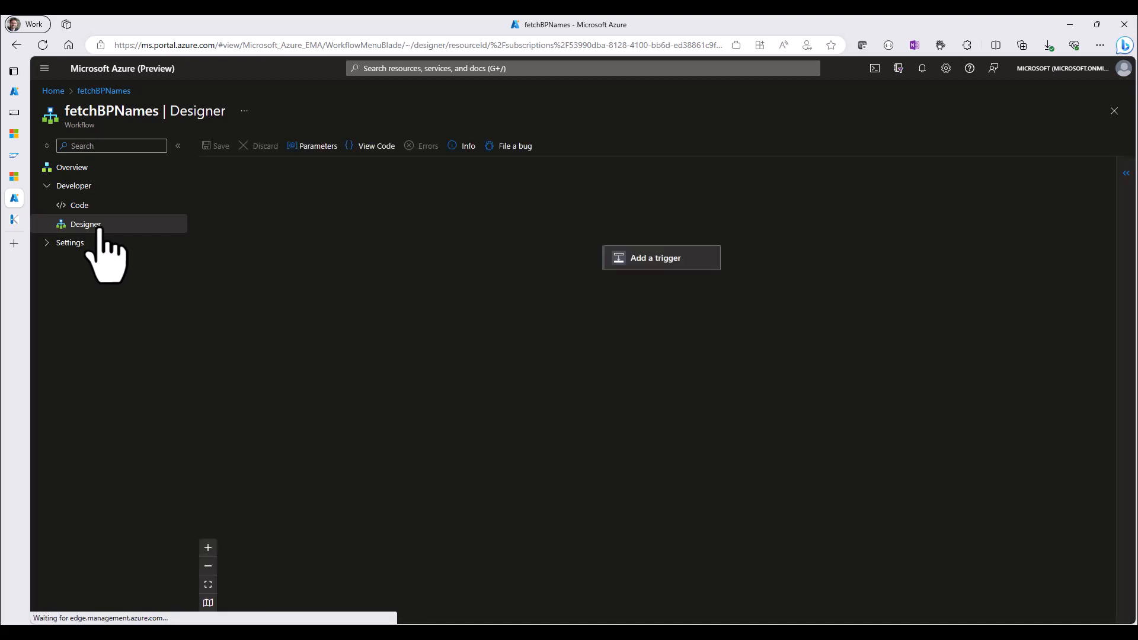
{"action": "left_click", "coordinate": [656, 265]}
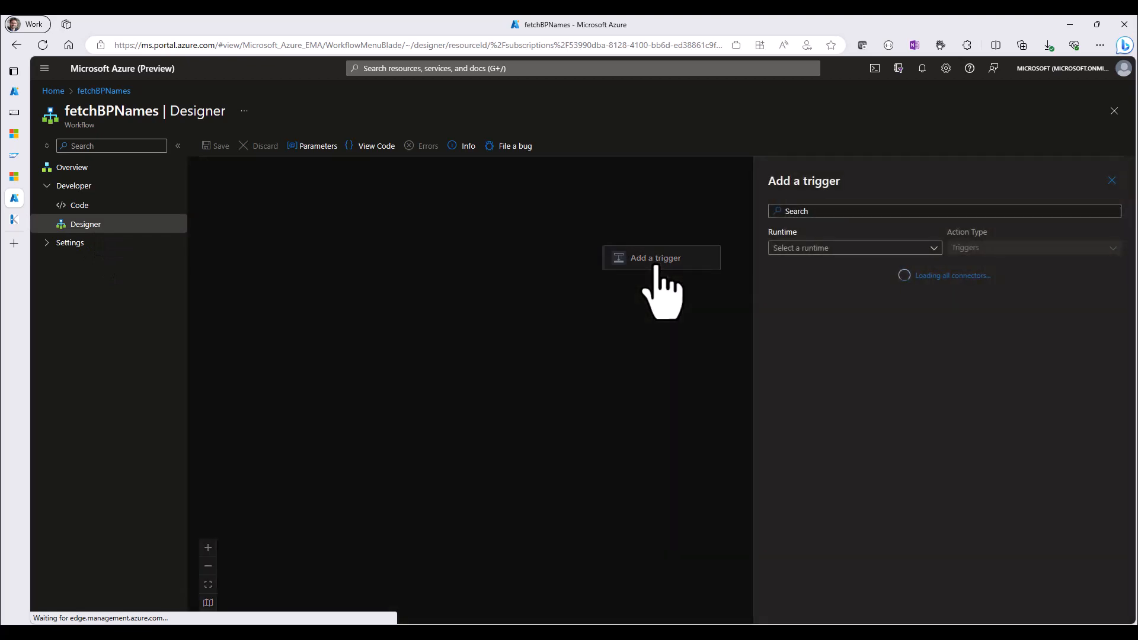
{"action": "left_click", "coordinate": [809, 213]}
{"action": "type", "text": "HTTP"}
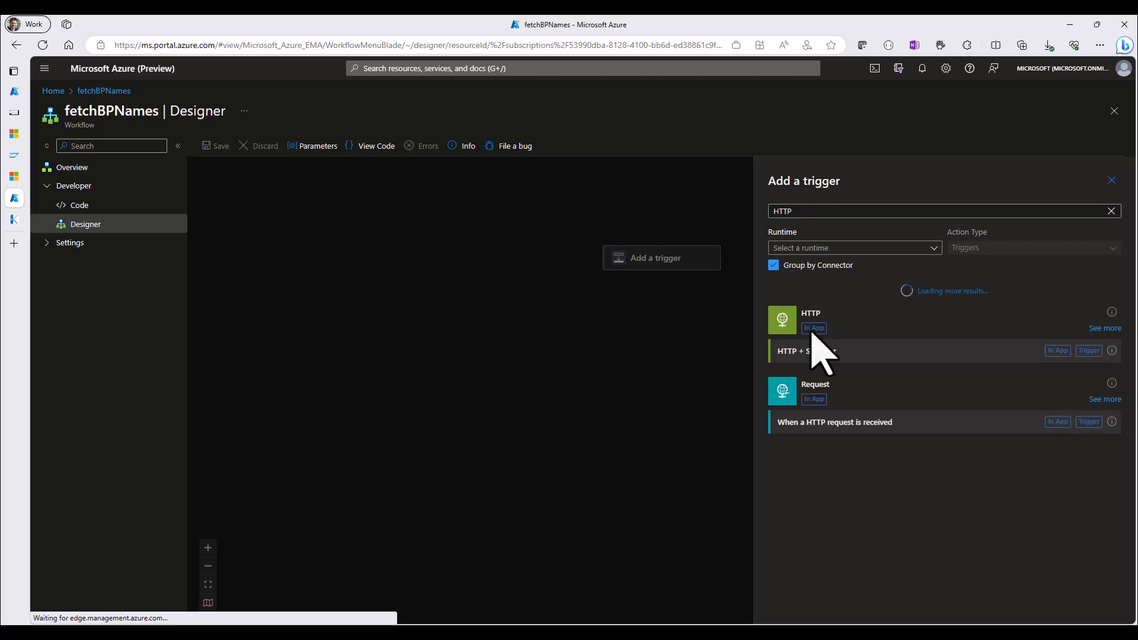
{"action": "left_click", "coordinate": [879, 424]}
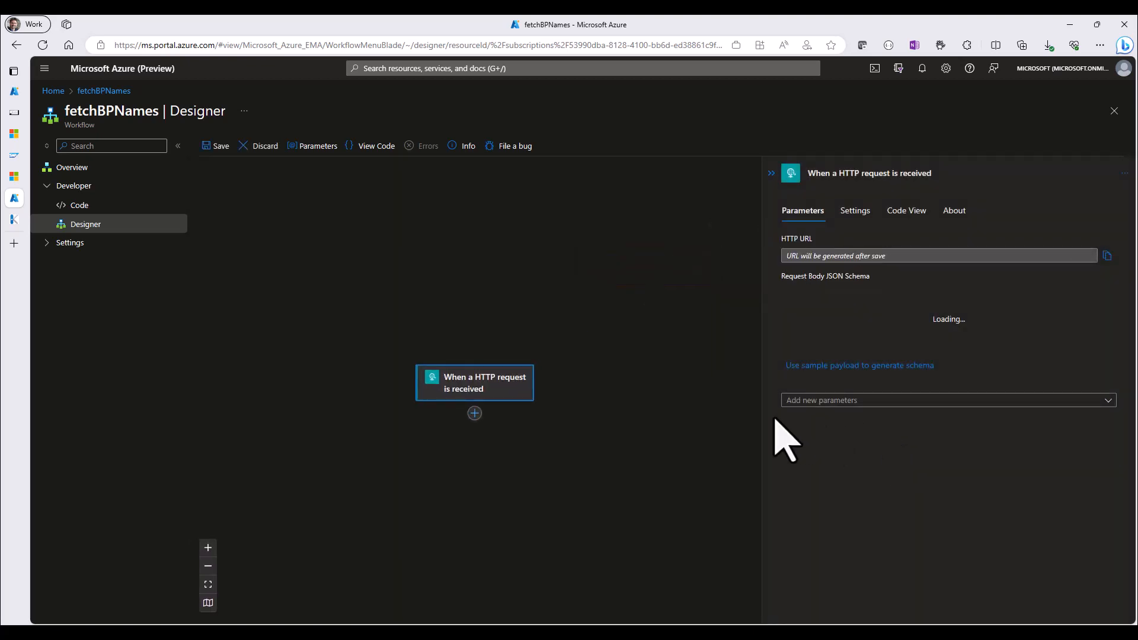
Add the SAP connector's [RFC] Call function in SAP action below the HTTP request trigger
{"action": "left_click", "coordinate": [474, 413]}
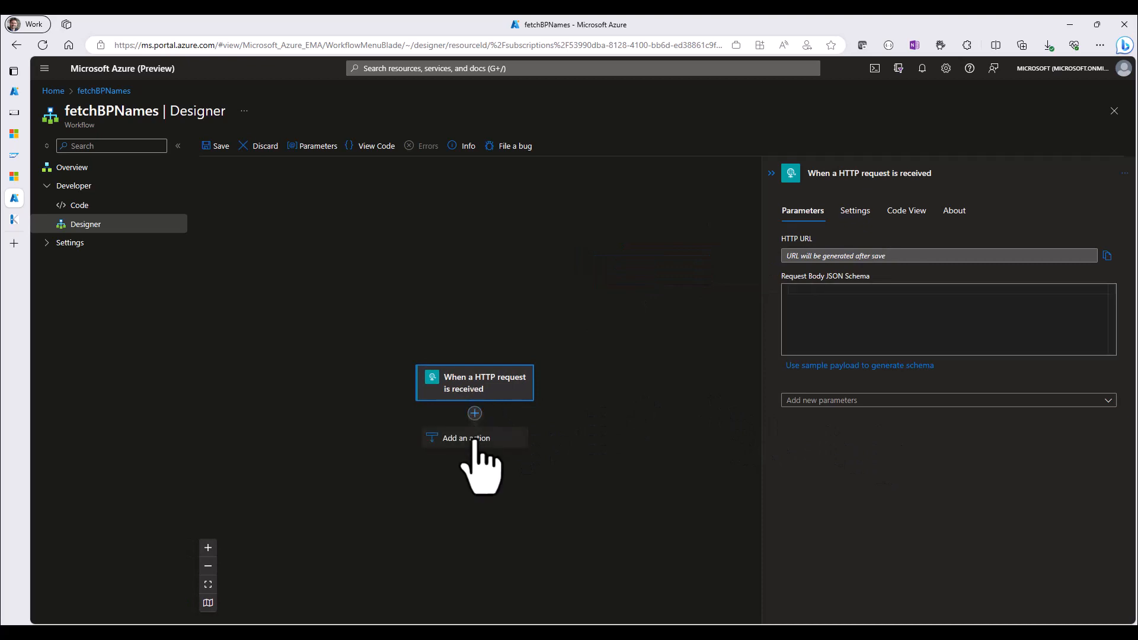
{"action": "left_click", "coordinate": [477, 438]}
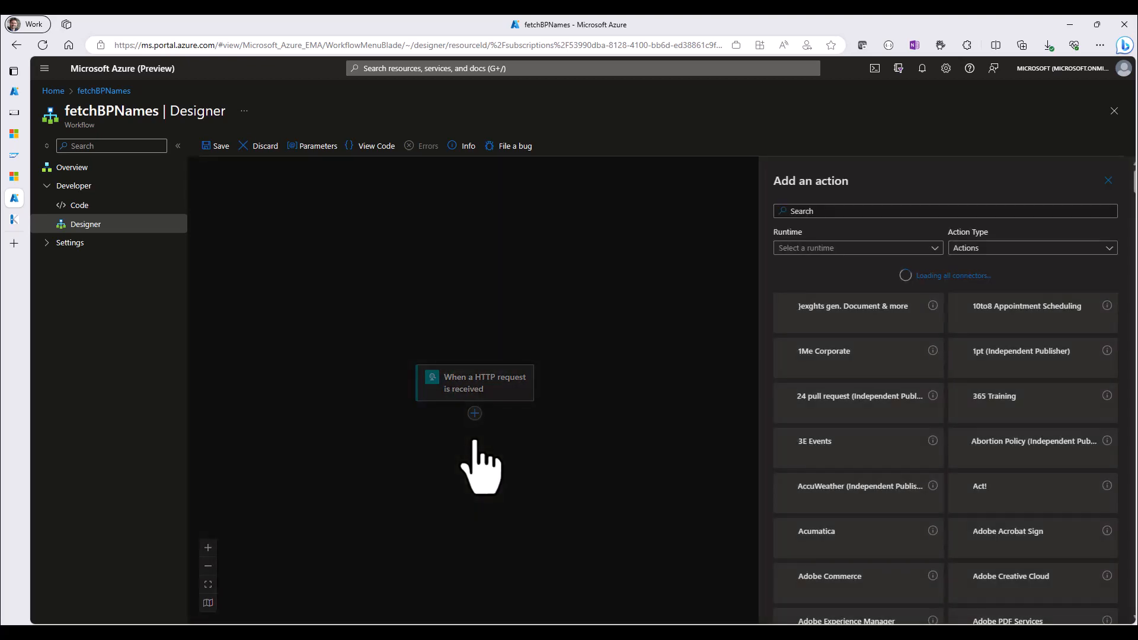
{"action": "left_click", "coordinate": [825, 211]}
{"action": "type", "text": "SAP"}
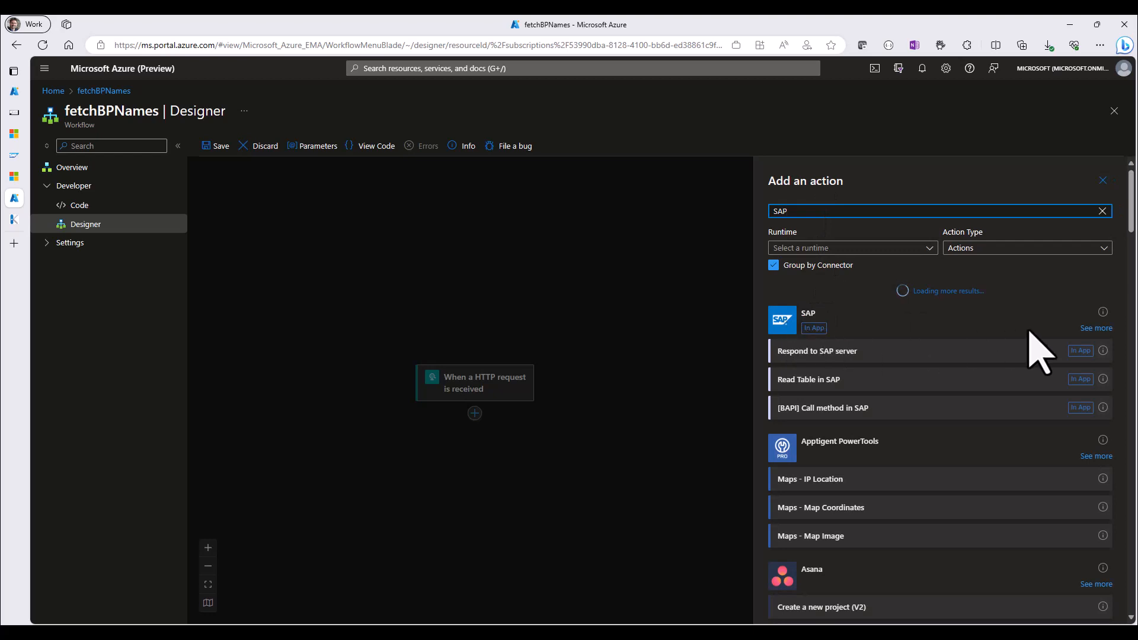
{"action": "left_click", "coordinate": [1096, 329]}
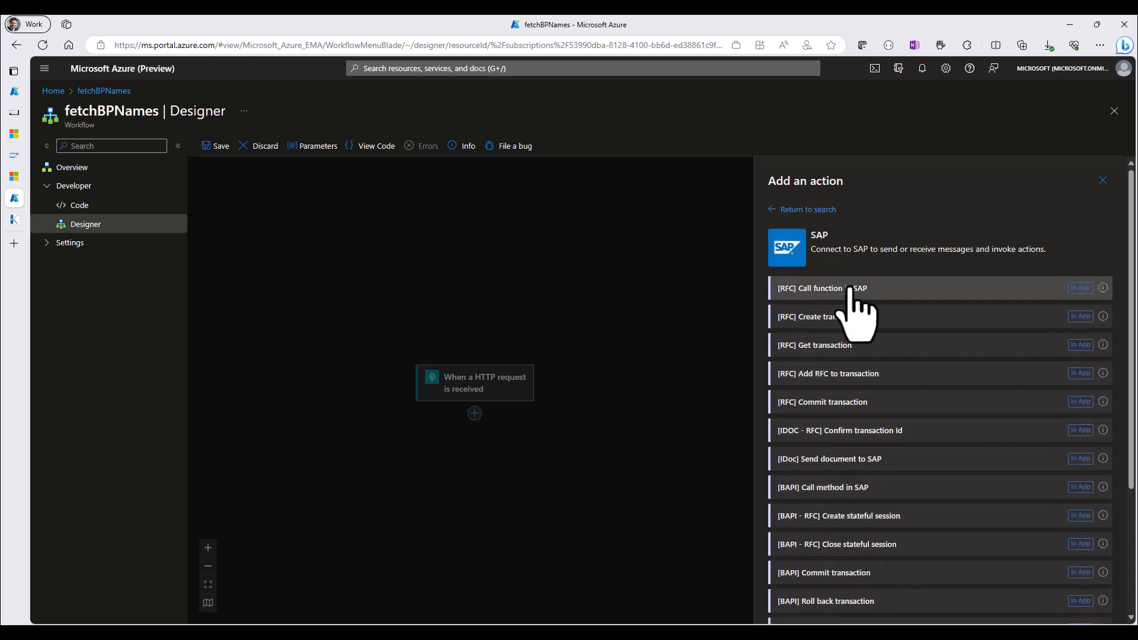
{"action": "left_click", "coordinate": [817, 289]}
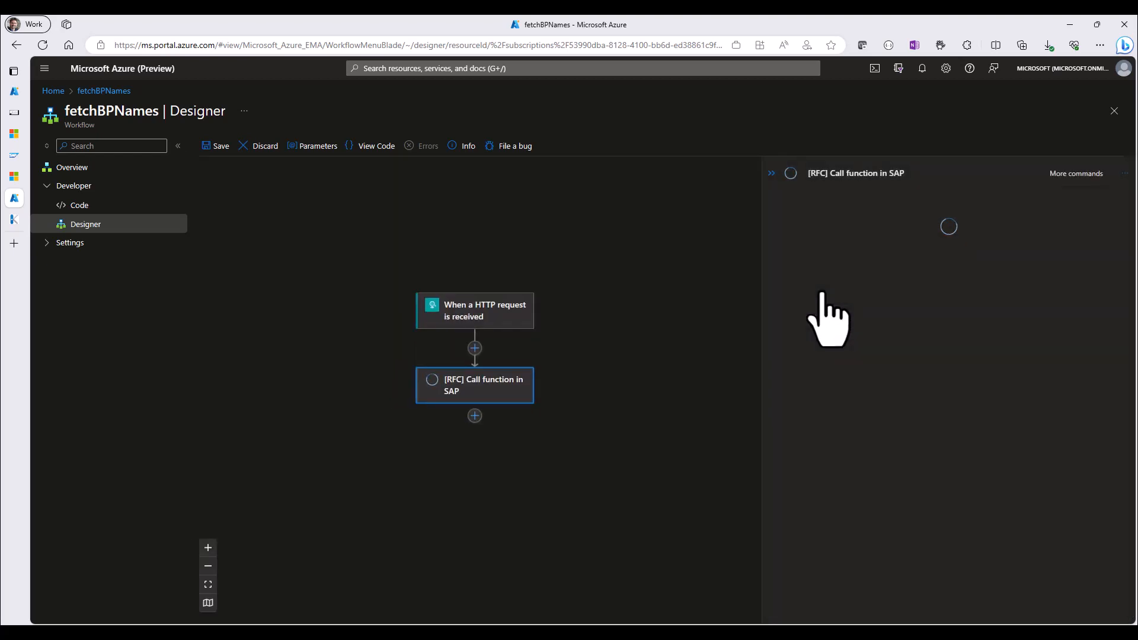
Name the SAP connection toS4H, set client 100 with Basic authentication, and enter the username bpinst and the SAP password
{"action": "left_click", "coordinate": [932, 246]}
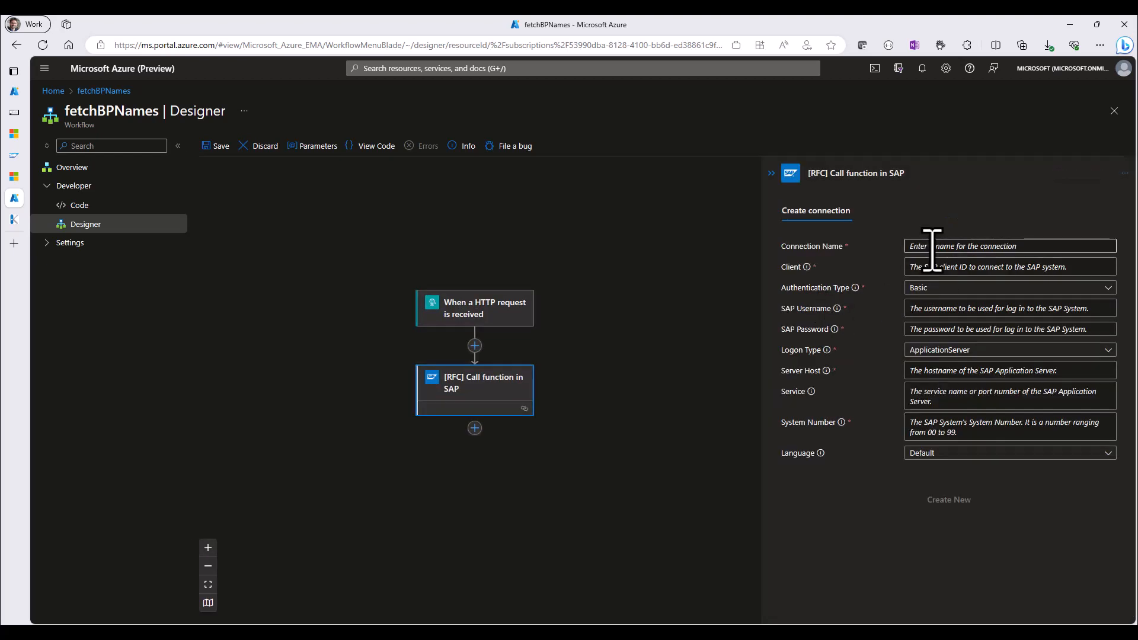
{"action": "type", "text": "to"}
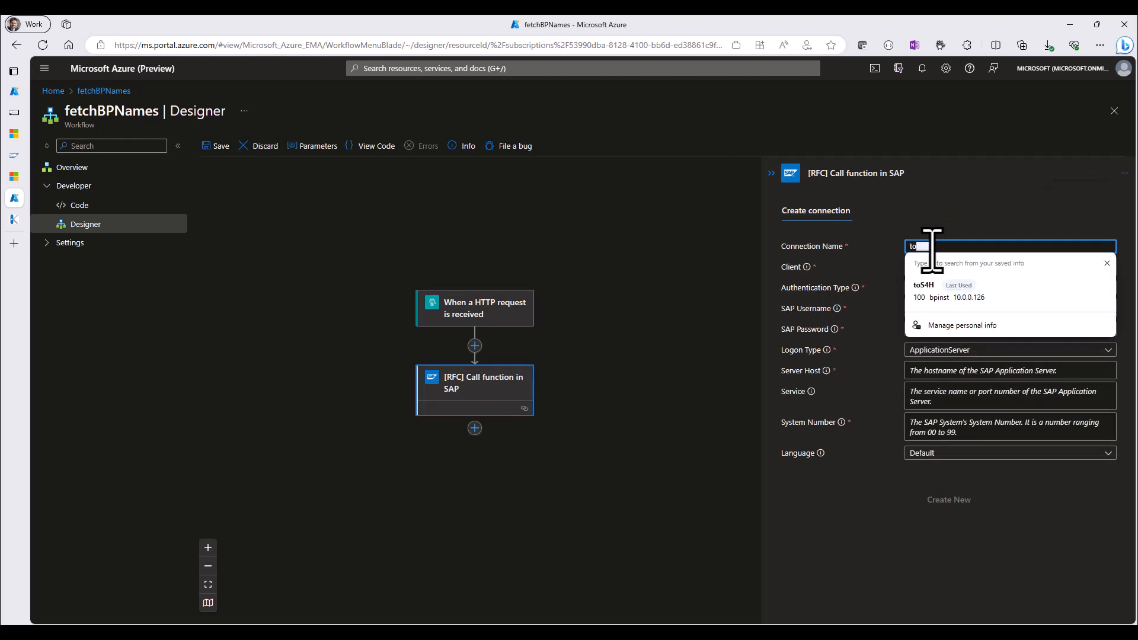
{"action": "type", "text": "S4H"}
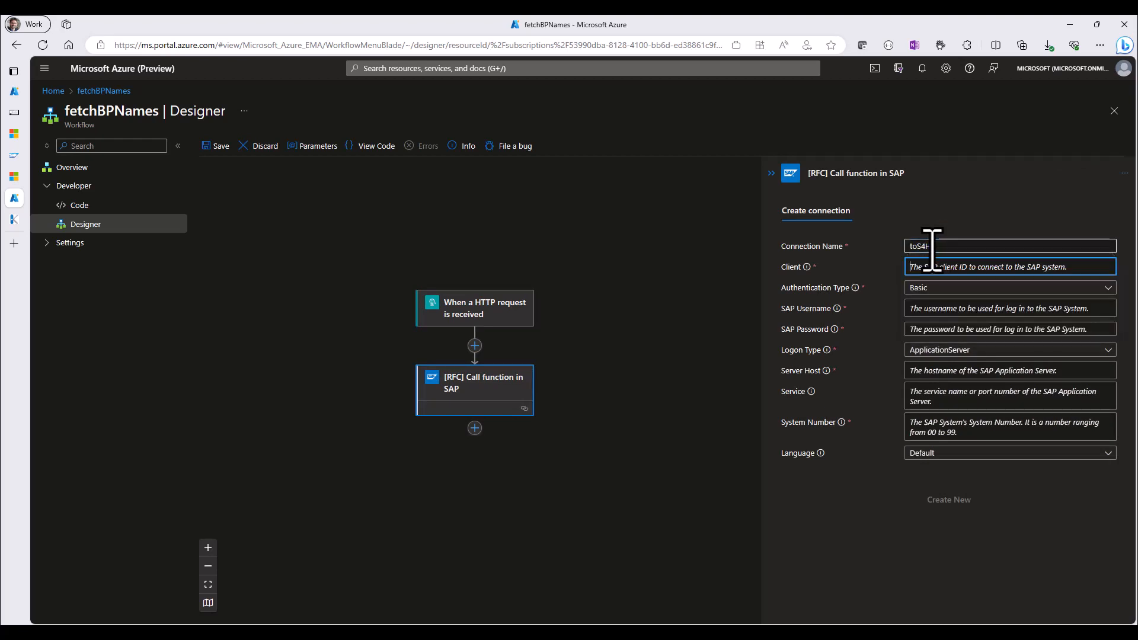
{"action": "left_click", "coordinate": [939, 268]}
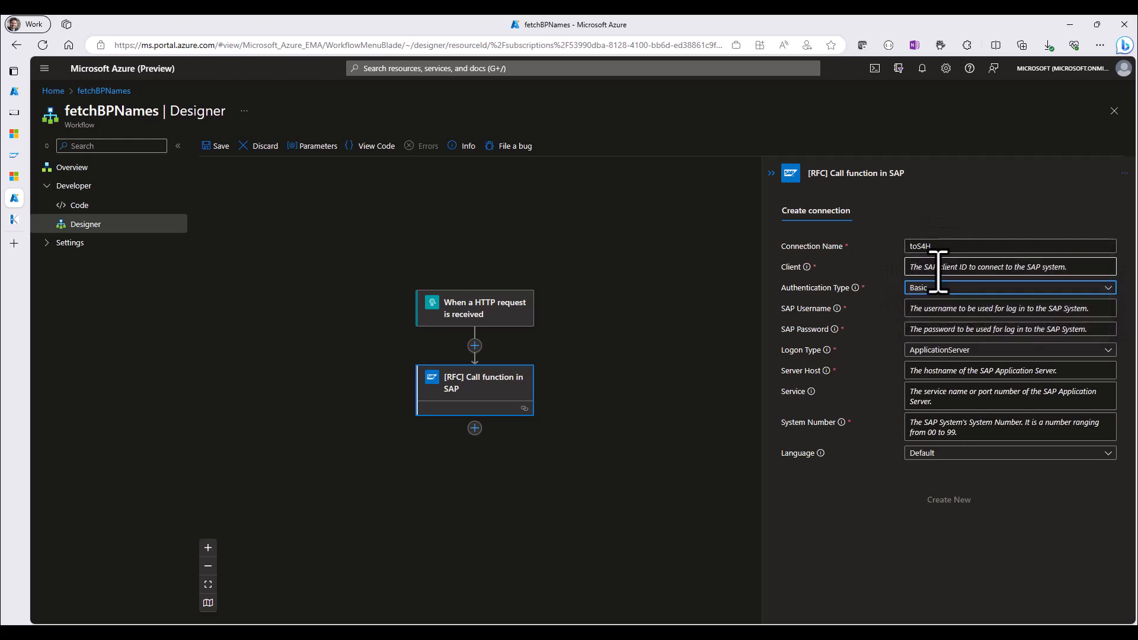
{"action": "type", "text": "100"}
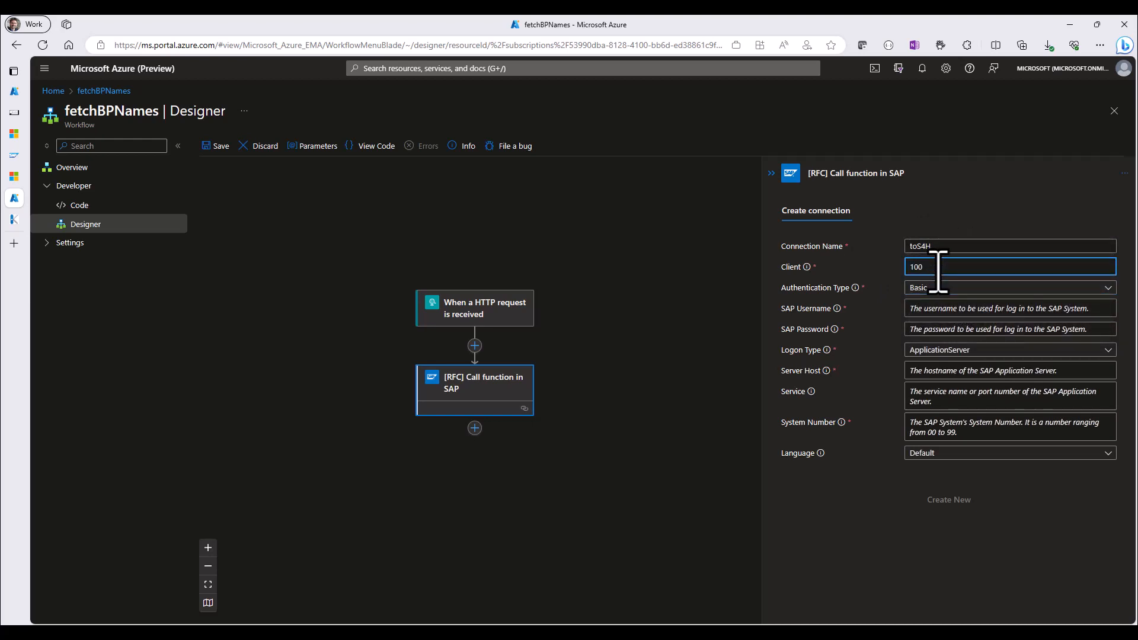
{"action": "left_click", "coordinate": [924, 309]}
{"action": "type", "text": "bpit"}
{"action": "key", "text": "Tab"}
{"action": "type", "text": "••"}
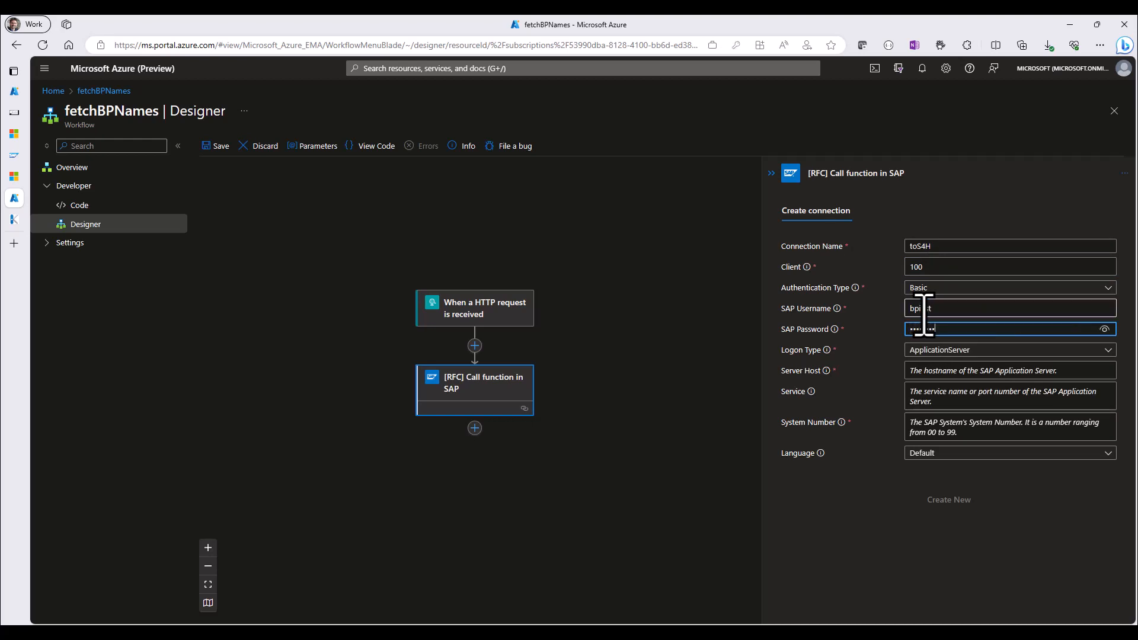
Set the server host to 10.0.0.126, the SAP S/4HANA machine's internal IP, with service 3200 and system number 00, and create the connection
{"action": "left_click", "coordinate": [926, 372]}
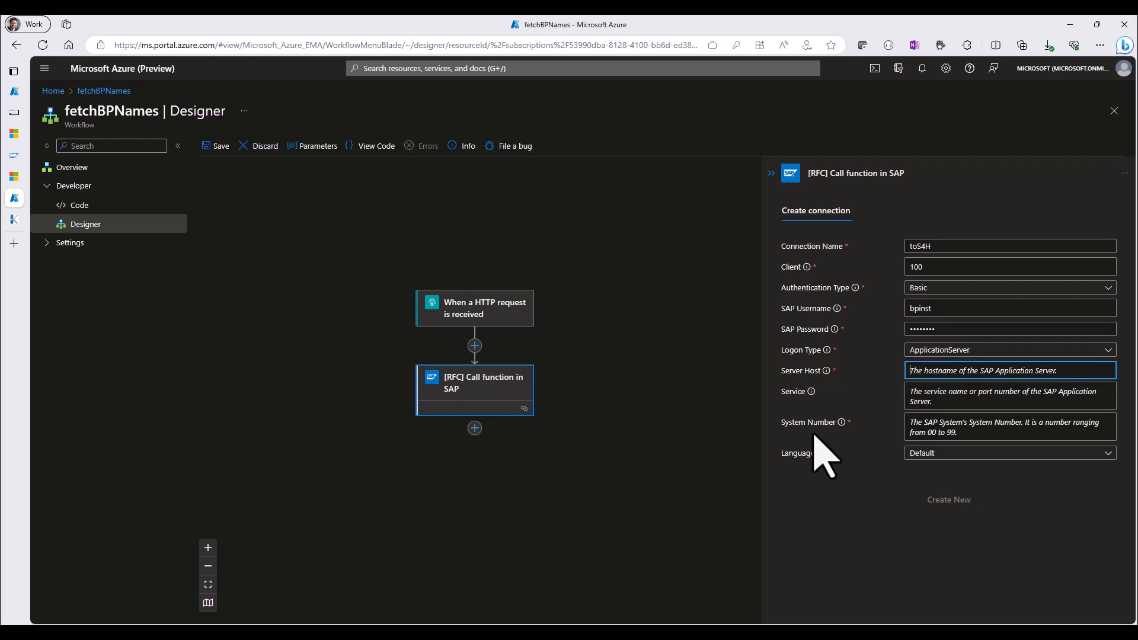
{"action": "left_click", "coordinate": [755, 592]}
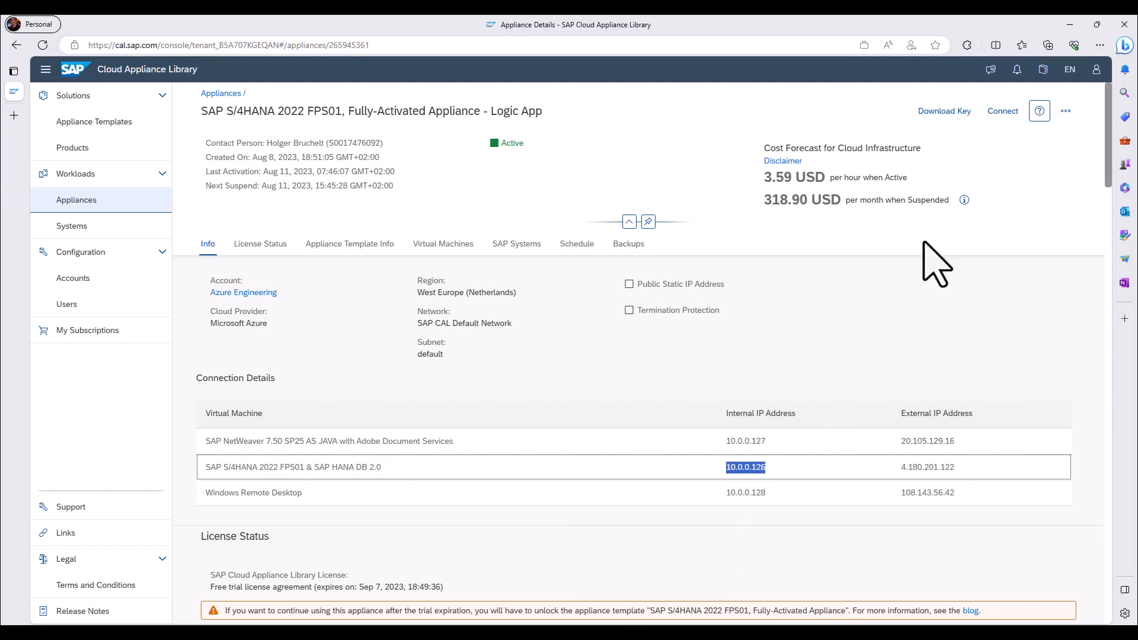
{"action": "left_click", "coordinate": [1070, 25]}
{"action": "left_click", "coordinate": [924, 371]}
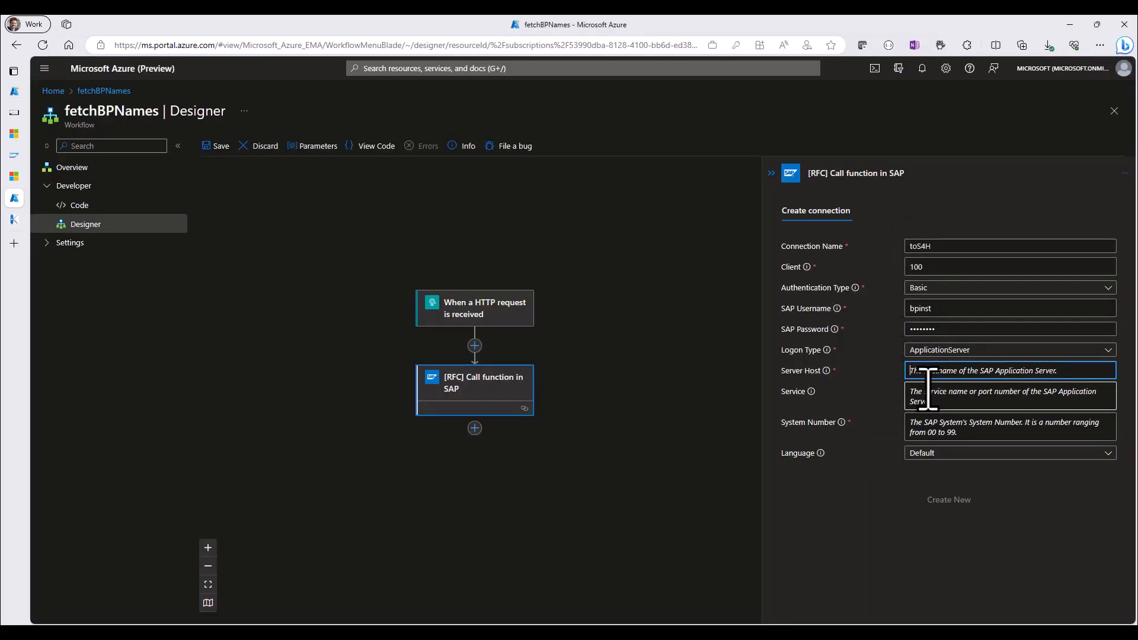
{"action": "type", "text": "10.0.0.126"}
{"action": "left_click", "coordinate": [928, 394]}
{"action": "type", "text": "32"}
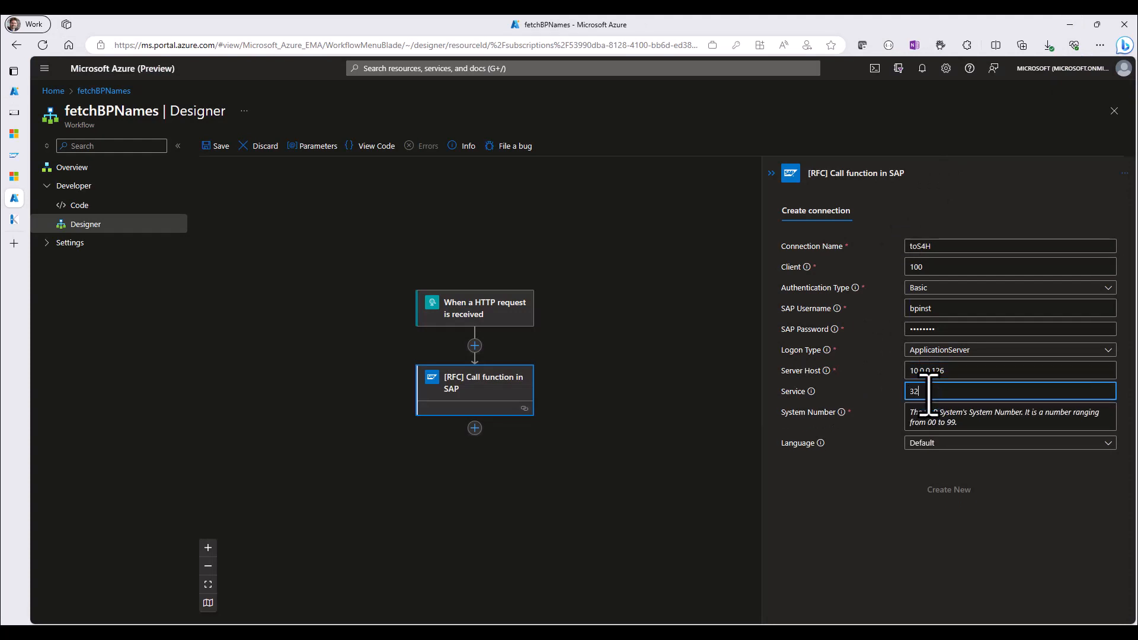
{"action": "left_click", "coordinate": [939, 418]}
{"action": "type", "text": "00"}
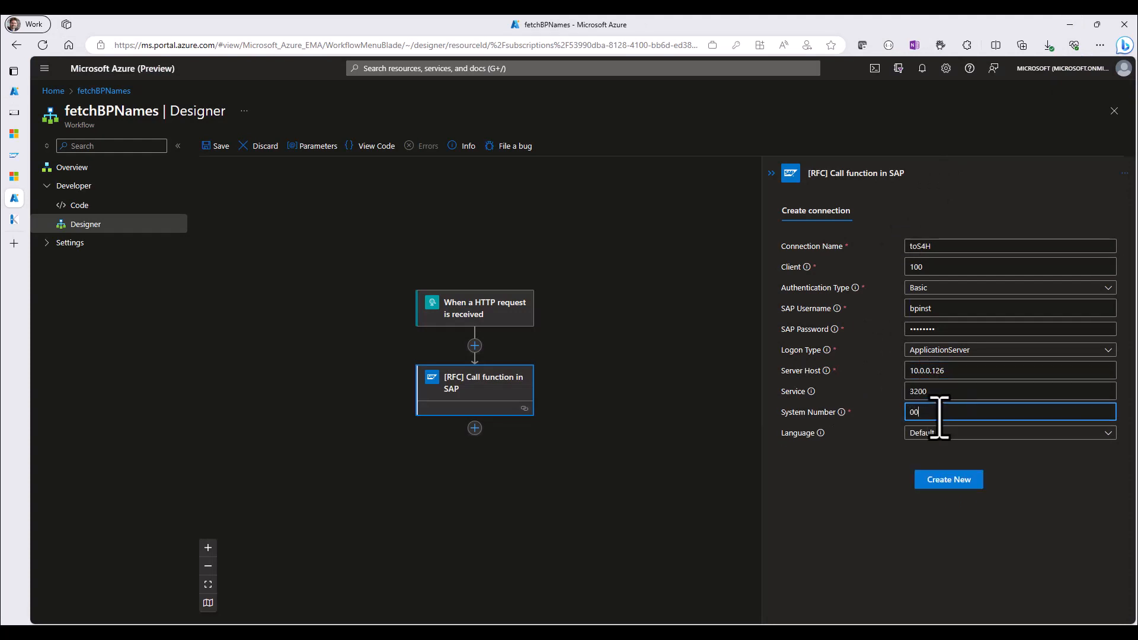
{"action": "left_click", "coordinate": [962, 487]}
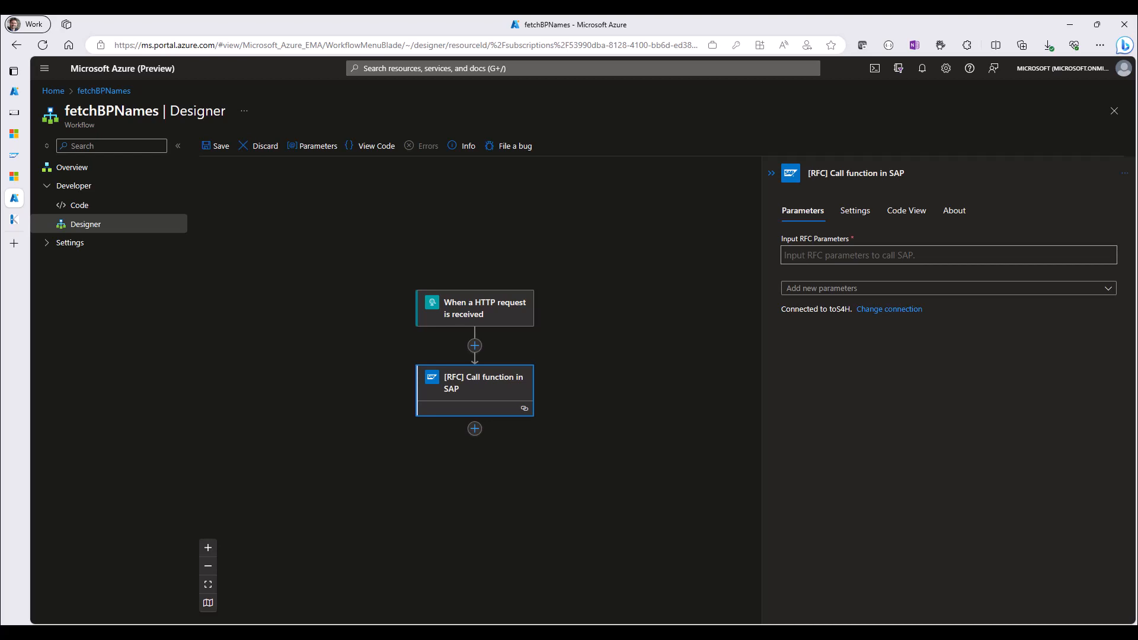
Paste the BAPI_EPM_BP_GET_LIST XML request with BAPIMAXROW 5 as the input RFC parameters of the SAP function call
{"action": "key", "text": "alt+Tab"}
{"action": "left_click", "coordinate": [824, 256]}
{"action": "type", "text": "<BAPI_EPM_BP_GET_LIST xmlns=\"http://Microsoft.LobServices.Sap/2007/03/Rfc/\"> <MAX_ROWS> <BAPIMAXROW>5</BAPIMAXROW> </MAX_ROWS> </BAPI_EPM_BP_GET_LIST>"}
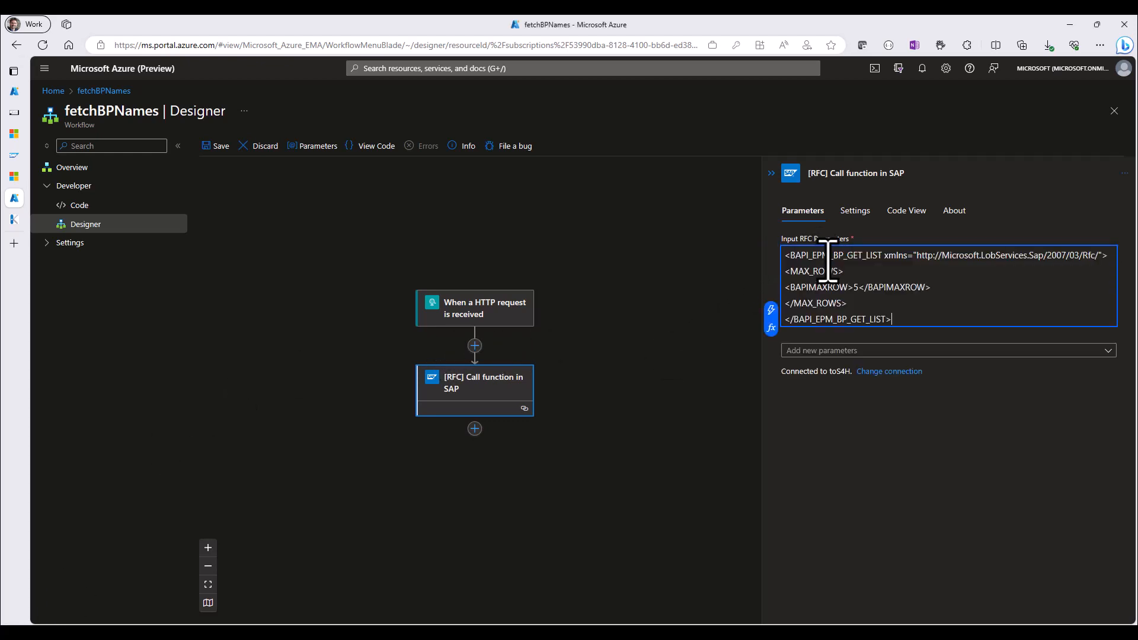
{"action": "left_click_drag", "start_coordinate": [790, 256], "coordinate": [868, 255]}
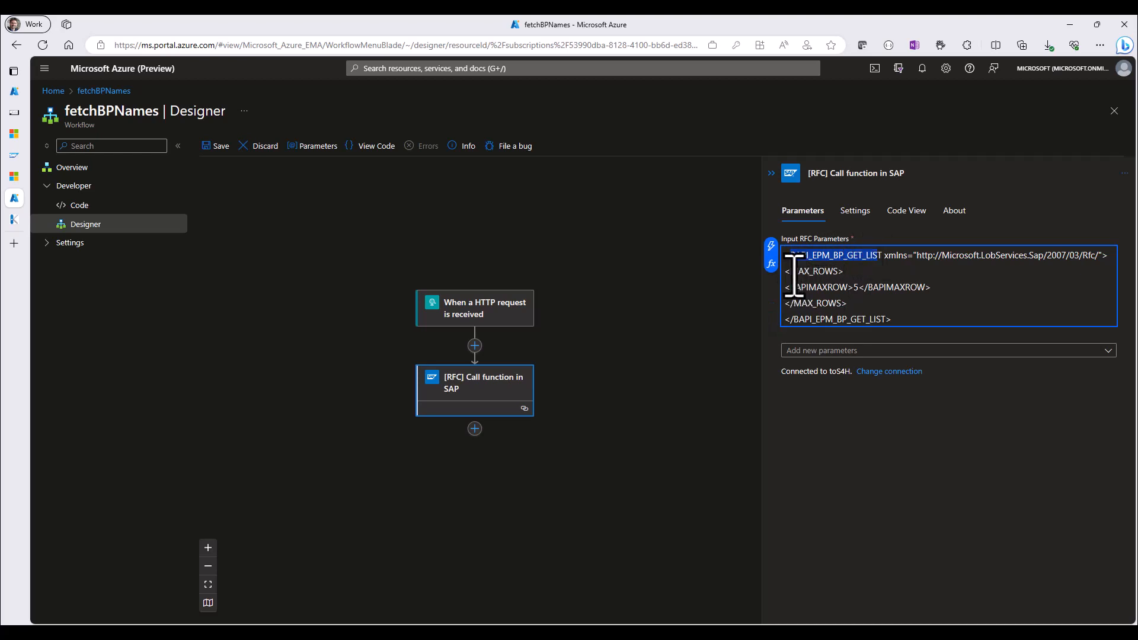
{"action": "left_click_drag", "start_coordinate": [790, 271], "coordinate": [822, 272]}
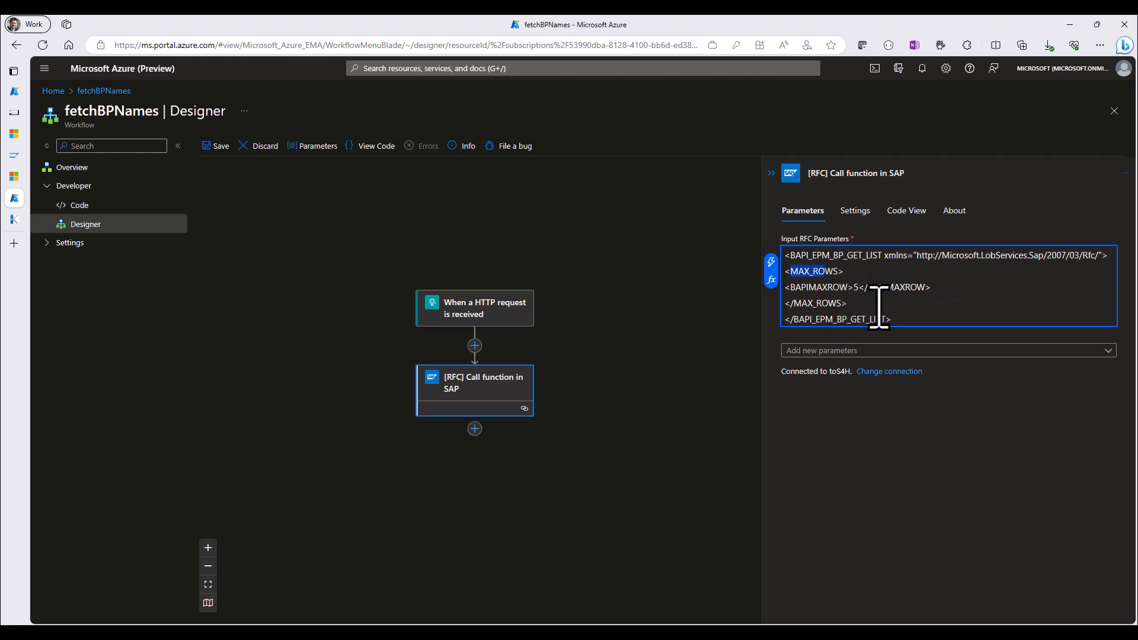
Add the Request connector's Response action after the SAP function call
{"action": "left_click", "coordinate": [474, 432]}
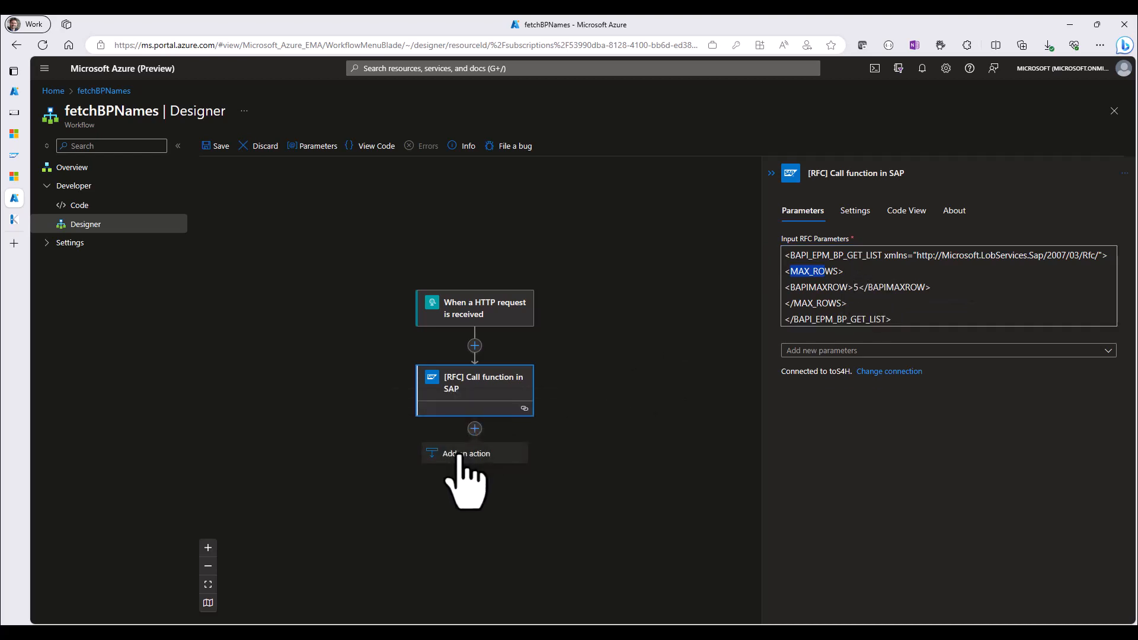
{"action": "left_click", "coordinate": [460, 455]}
{"action": "left_click", "coordinate": [806, 211]}
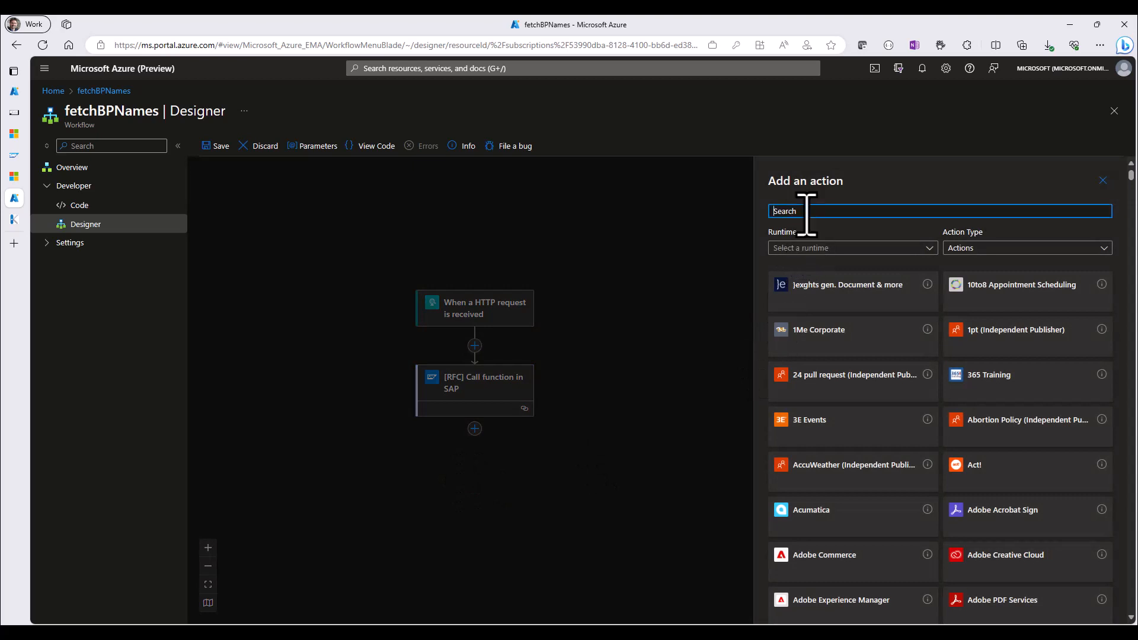
{"action": "type", "text": "REPSONS"}
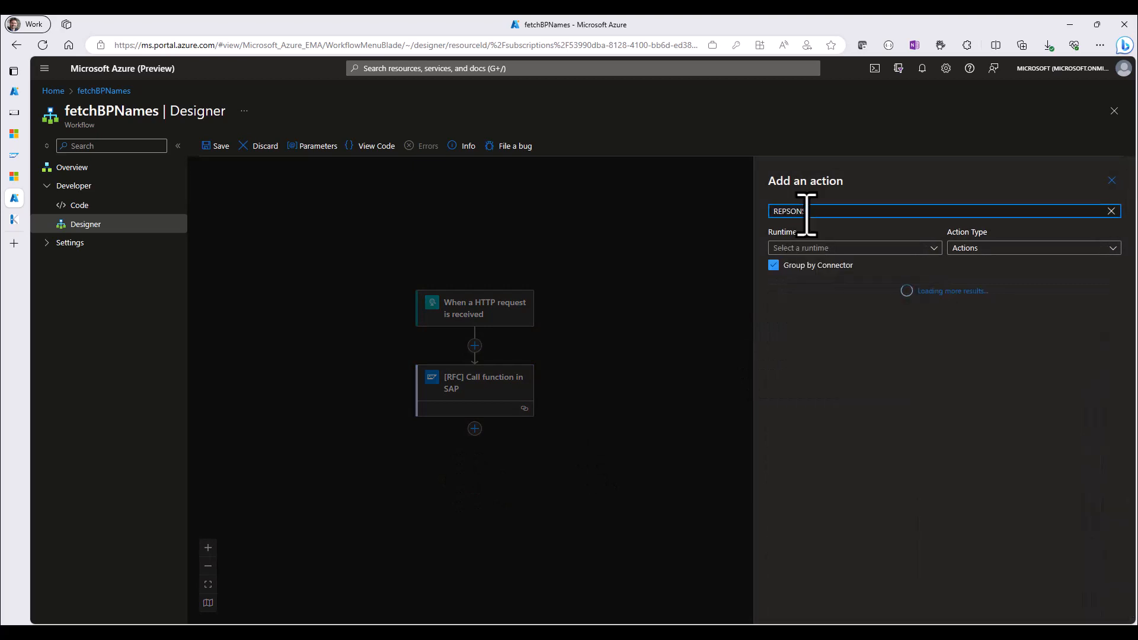
{"action": "type", "text": "E"}
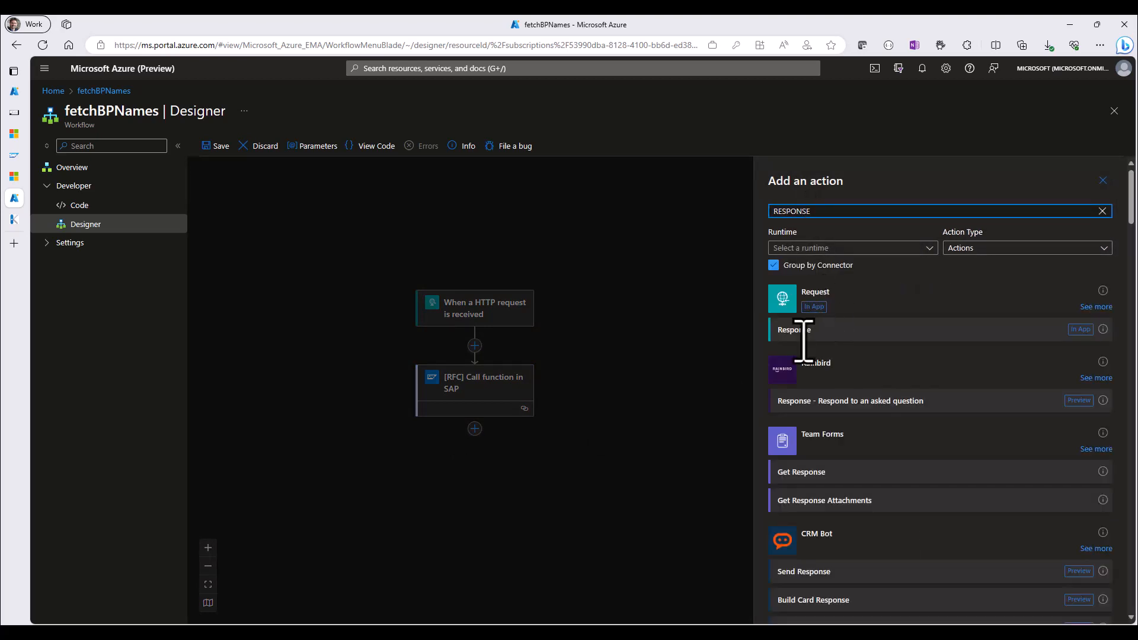
{"action": "left_click", "coordinate": [799, 333]}
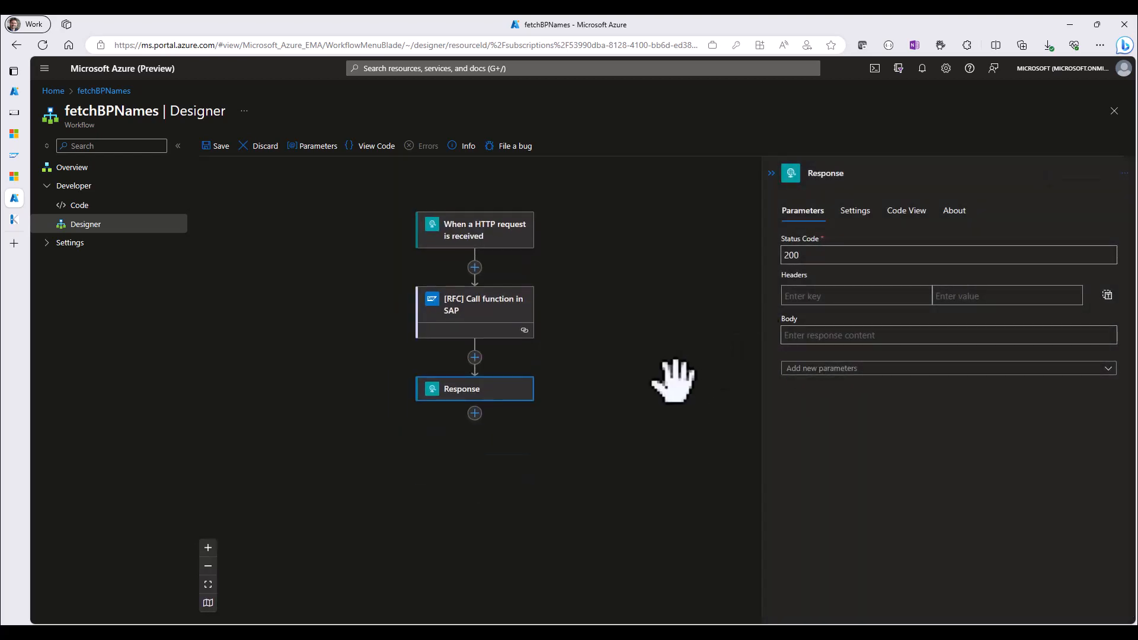
Set the Response body to the XML Response dynamic content of the [RFC] Call function in SAP action
{"action": "left_click", "coordinate": [802, 334]}
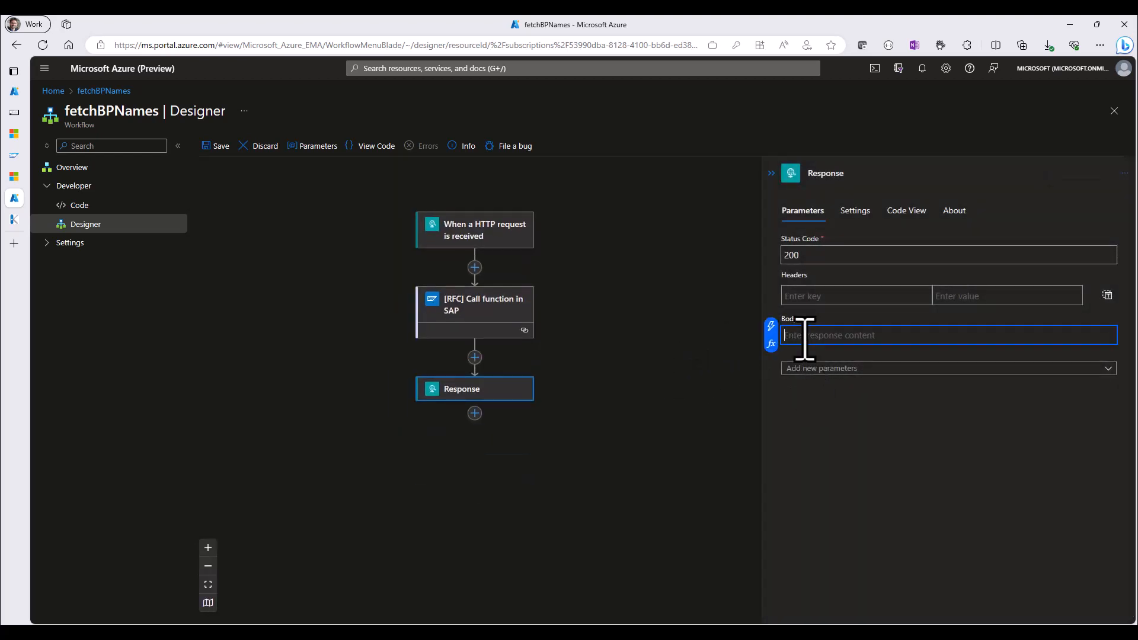
{"action": "left_click", "coordinate": [771, 325]}
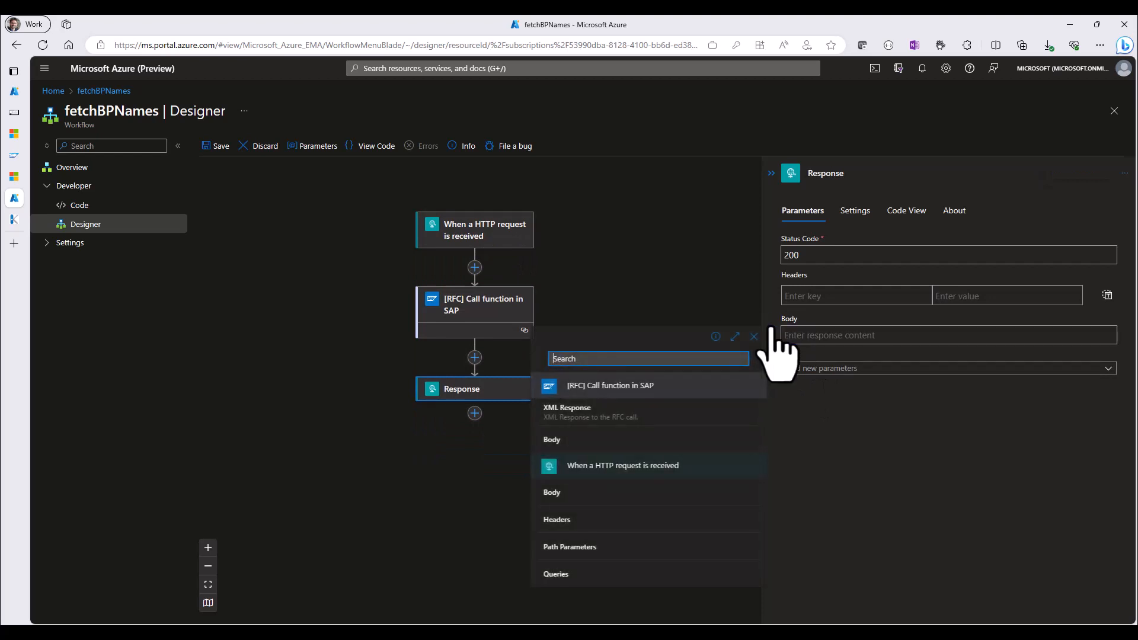
{"action": "left_click", "coordinate": [569, 420]}
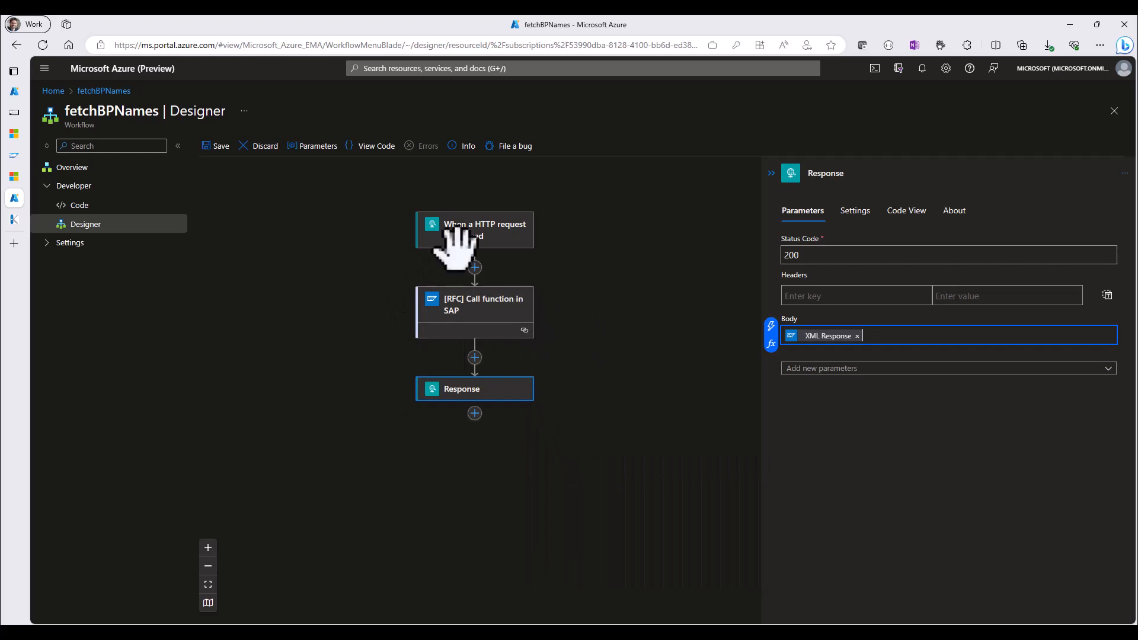
Save the fetchBPNames workflow and copy the HTTP POST URL of its When a HTTP request is received trigger
{"action": "left_click", "coordinate": [215, 148]}
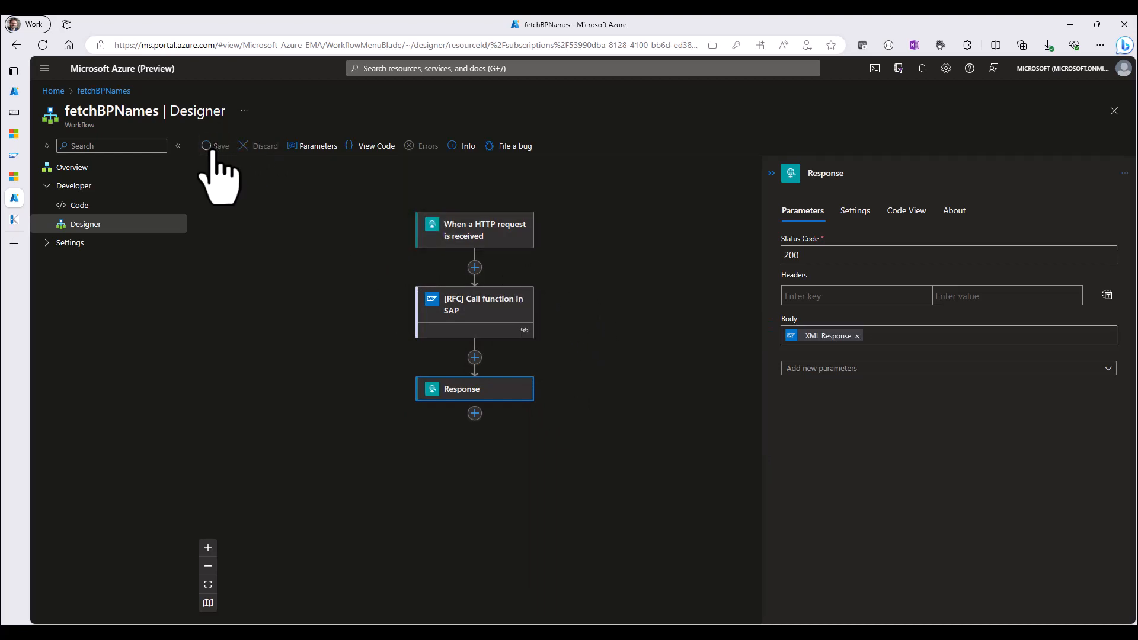
{"action": "left_click", "coordinate": [487, 249]}
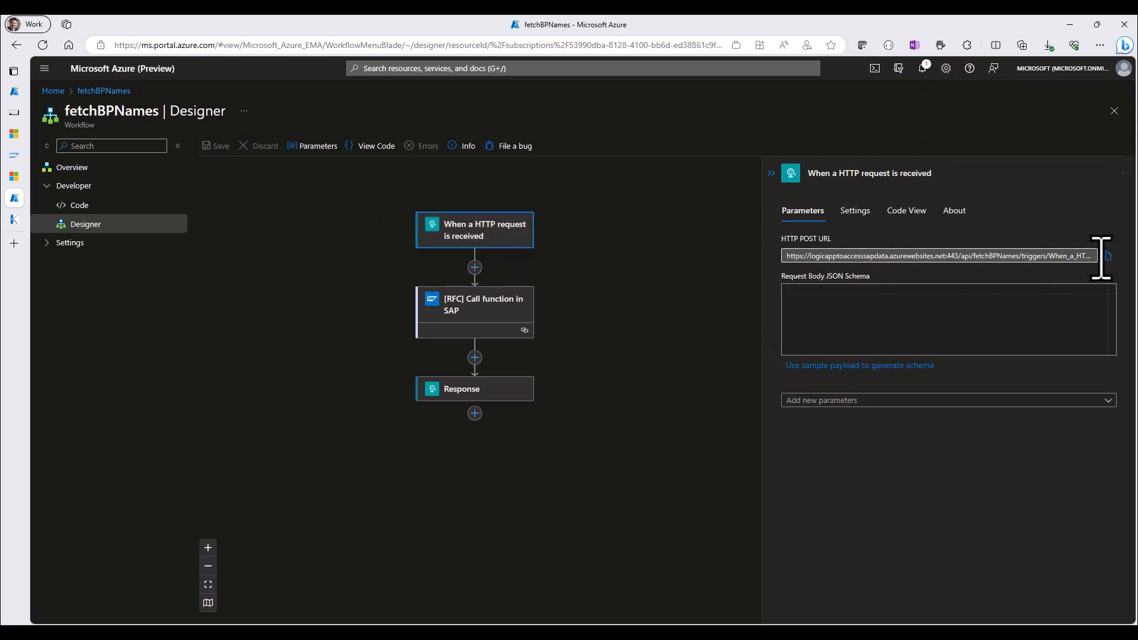
{"action": "left_click", "coordinate": [1107, 256]}
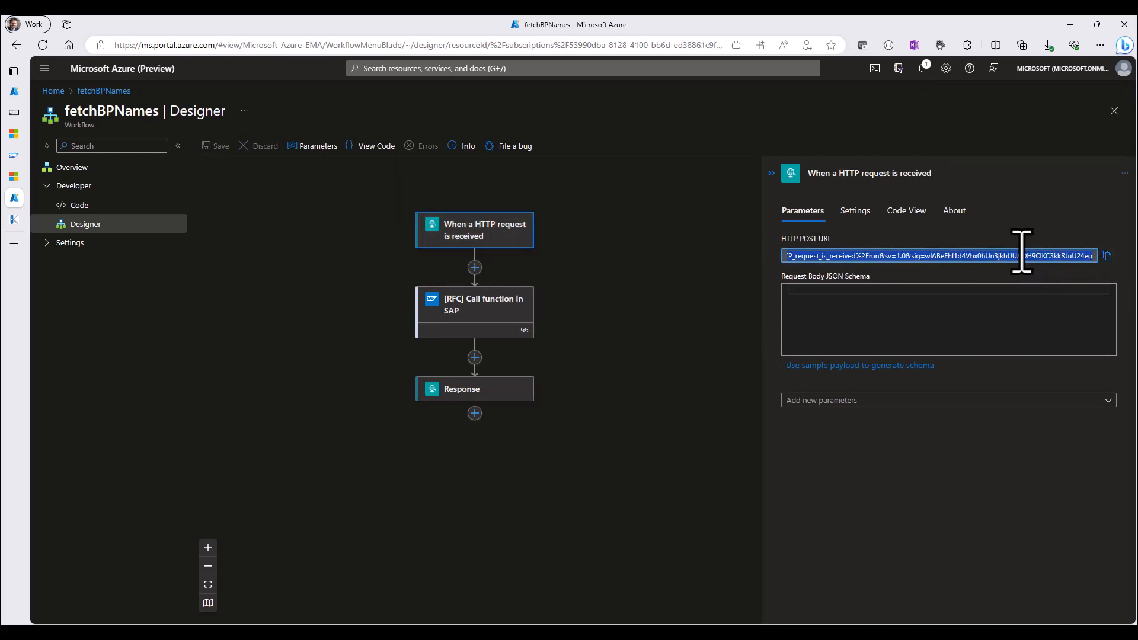
Call the workflow by opening the copied HTTP POST URL, including its access signature, in a new browser tab
{"action": "left_click", "coordinate": [14, 243]}
{"action": "left_click", "coordinate": [139, 45]}
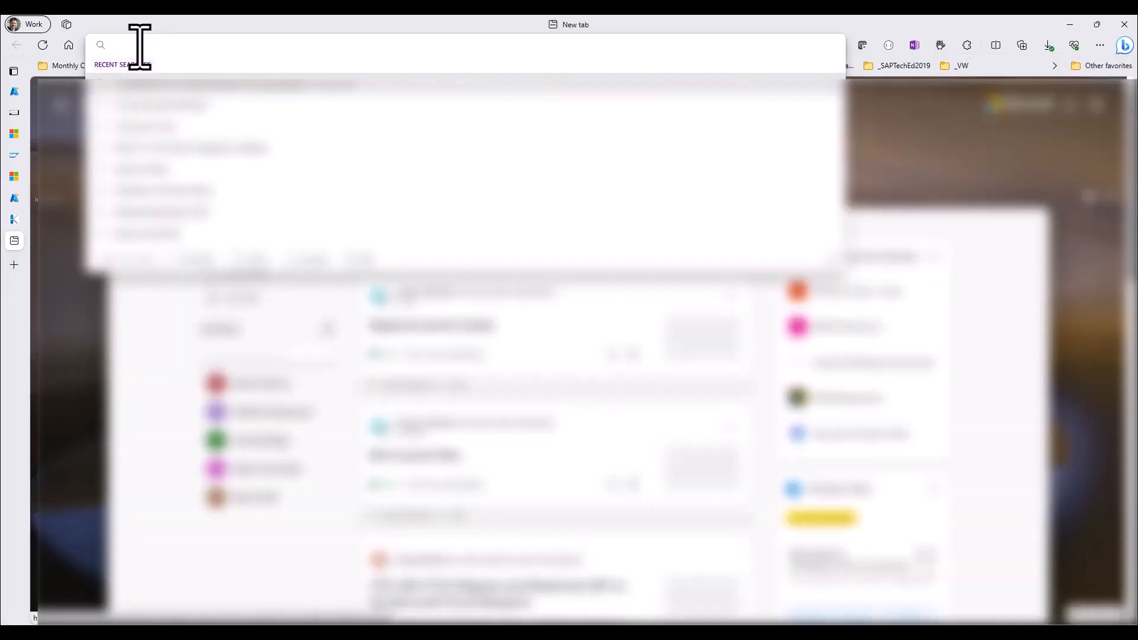
{"action": "key", "text": "ctrl+v"}
{"action": "key", "text": "Return"}
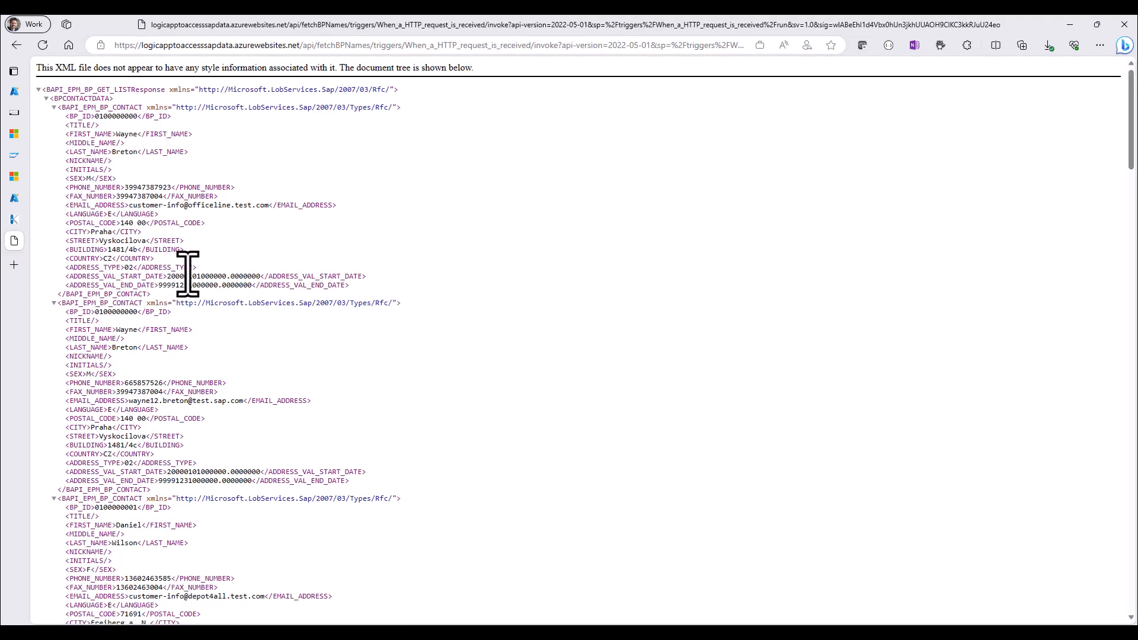
Return to the fetchBPNames workflow in the Azure portal and enable debug mode from its overview
{"action": "left_click", "coordinate": [14, 198]}
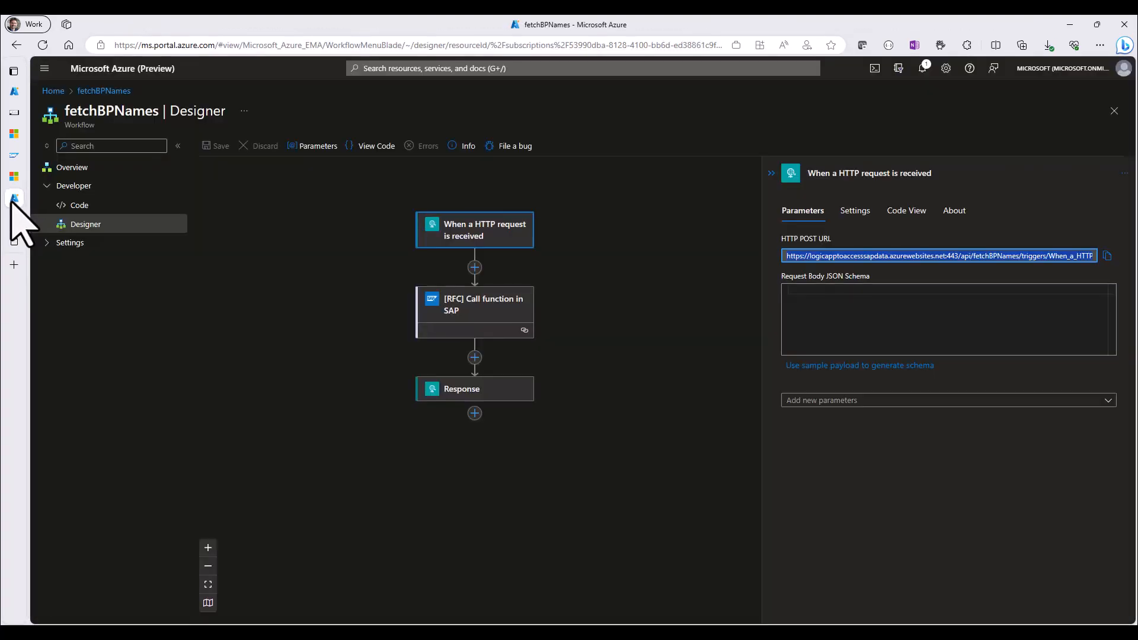
{"action": "left_click", "coordinate": [80, 169]}
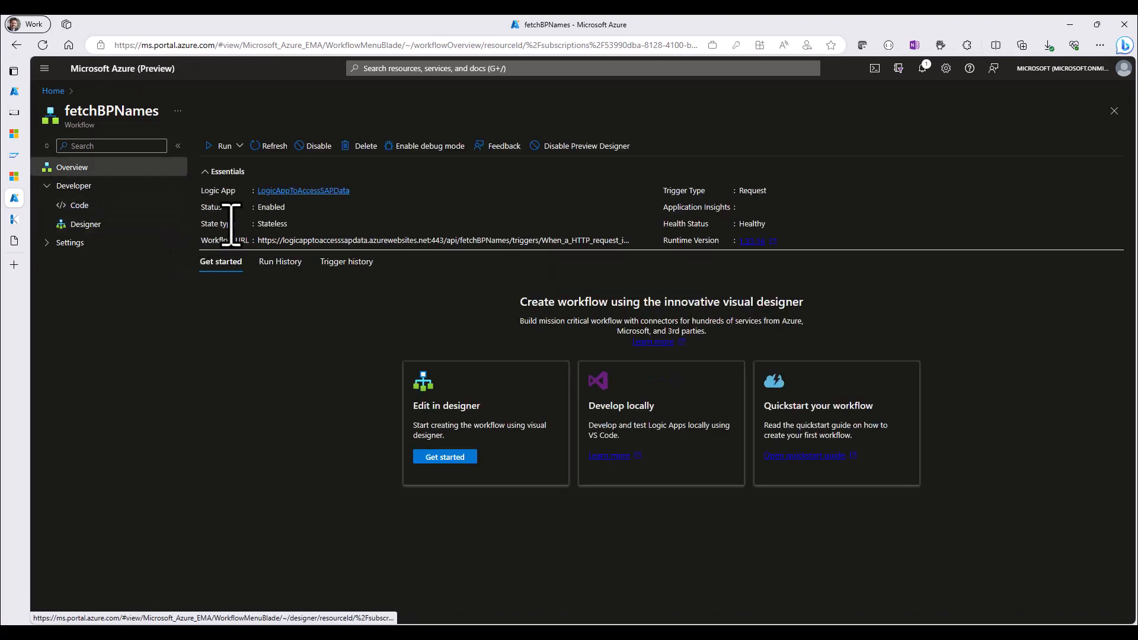
{"action": "left_click", "coordinate": [428, 147]}
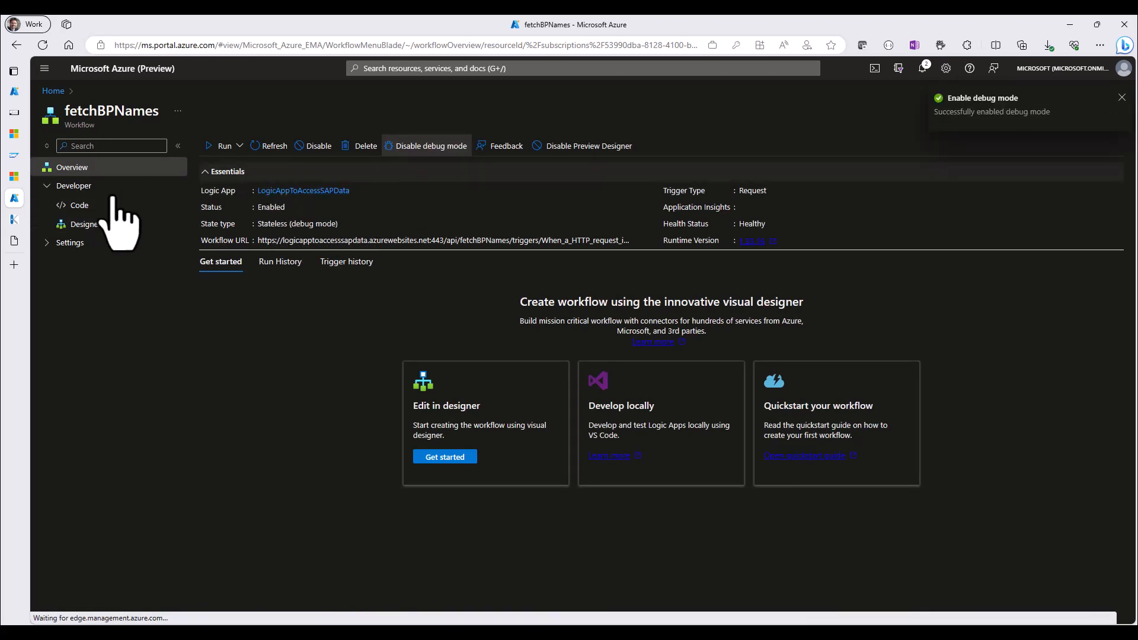
Trigger the workflow again by reloading its HTTP request URL in the browser tab with the XML response
{"action": "left_click", "coordinate": [14, 240]}
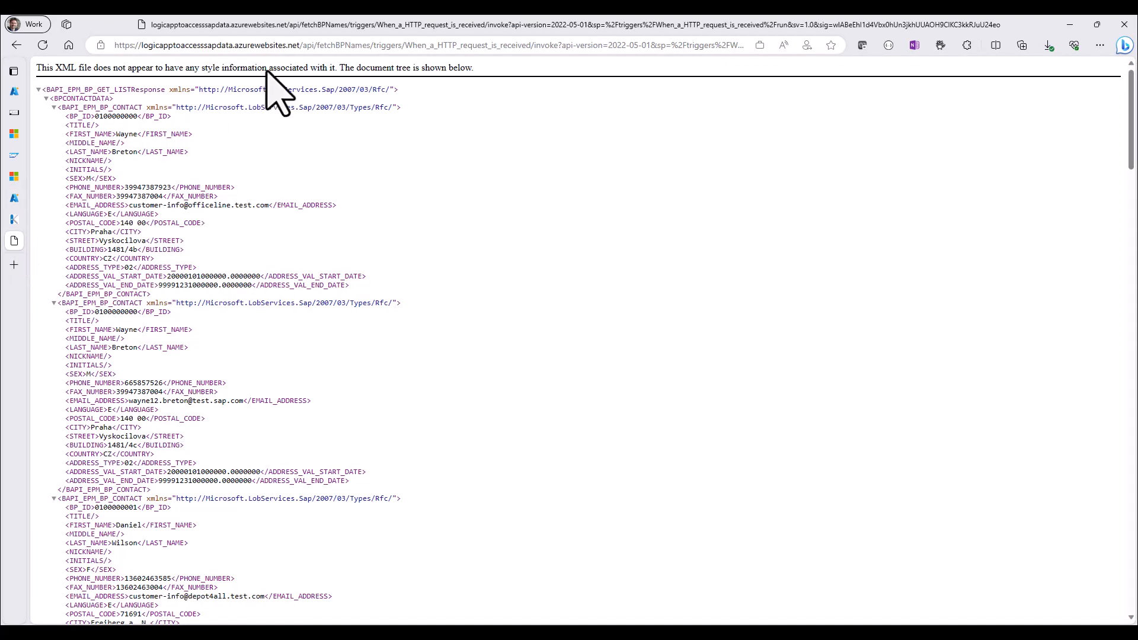
{"action": "left_click", "coordinate": [268, 45]}
{"action": "key", "text": "Return"}
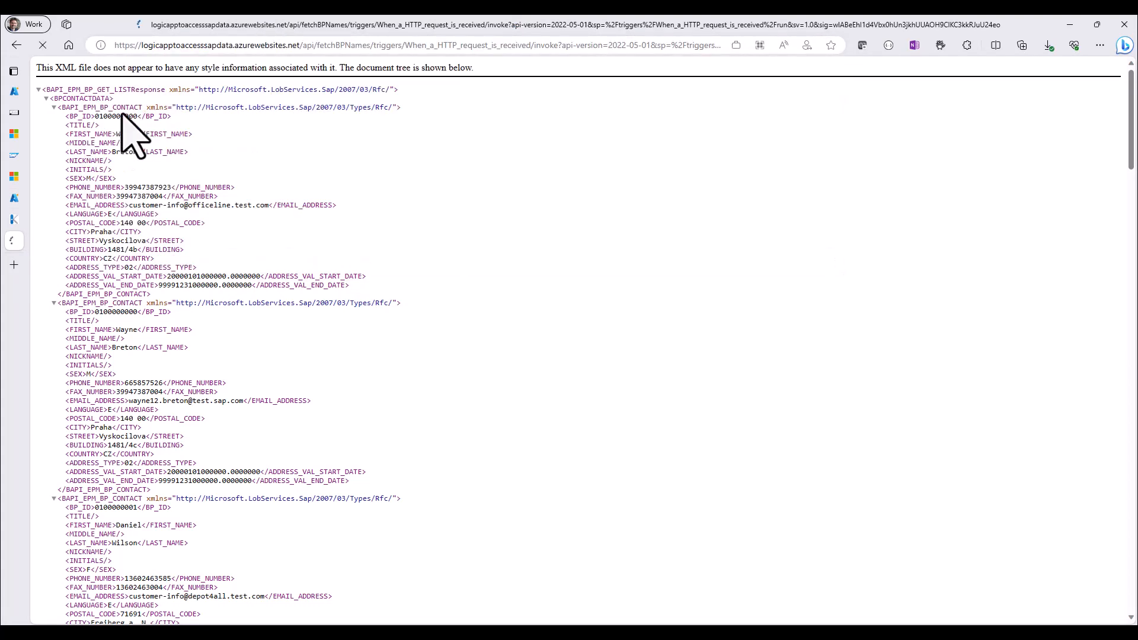
Refresh the fetchBPNames run history and examine the inputs and outputs of the latest run's [RFC] Call function in SAP action
{"action": "mouse_move", "coordinate": [10, 113]}
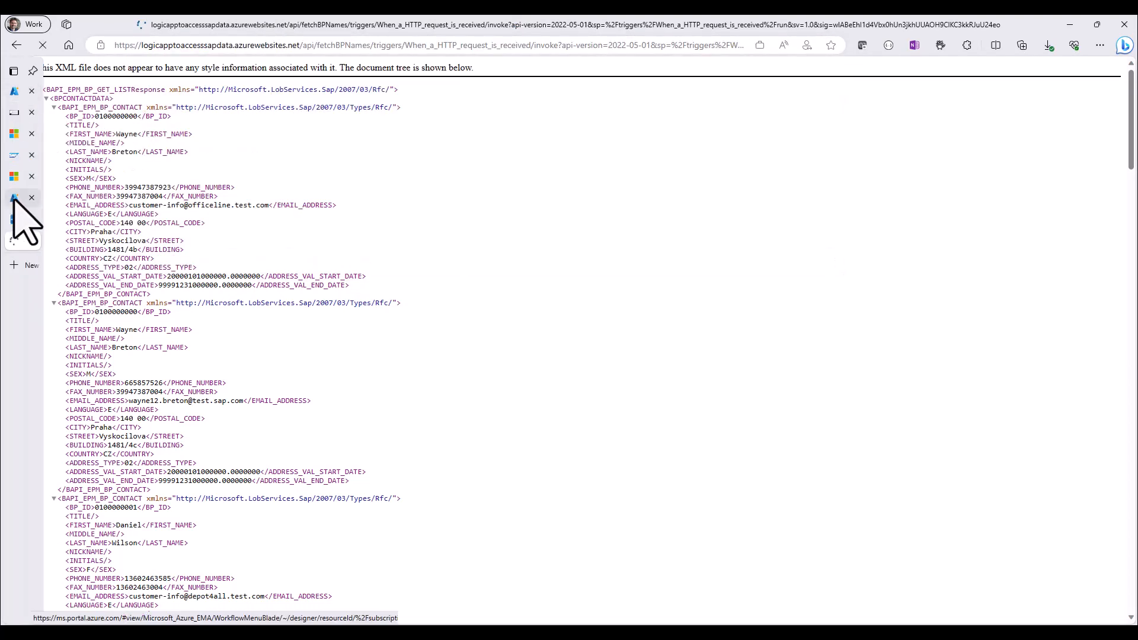
{"action": "left_click", "coordinate": [14, 198]}
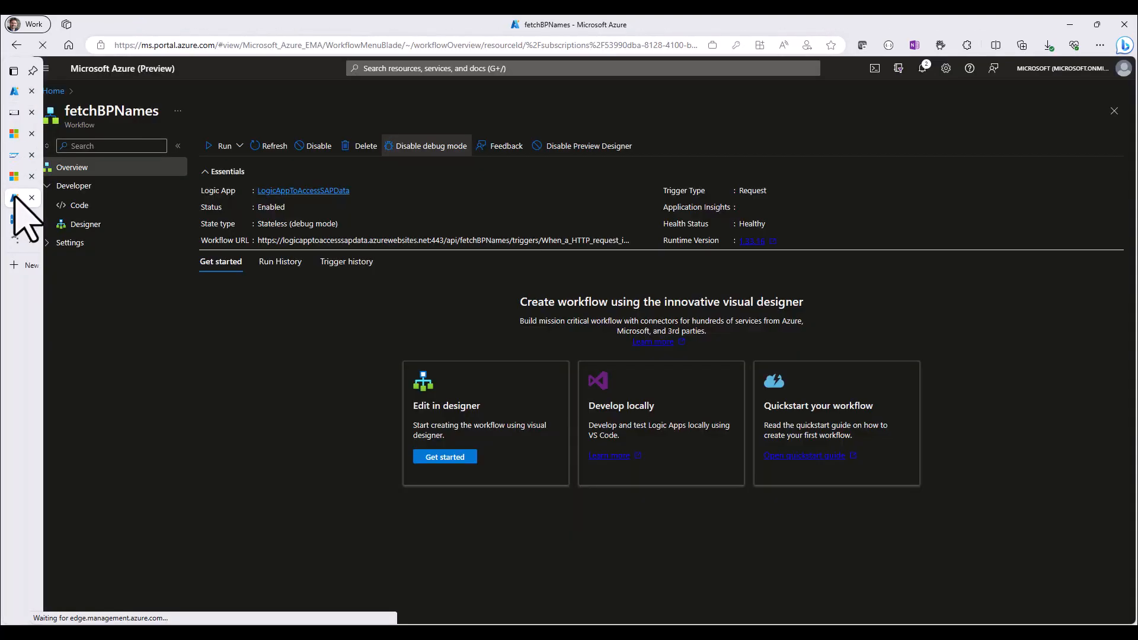
{"action": "left_click", "coordinate": [282, 266]}
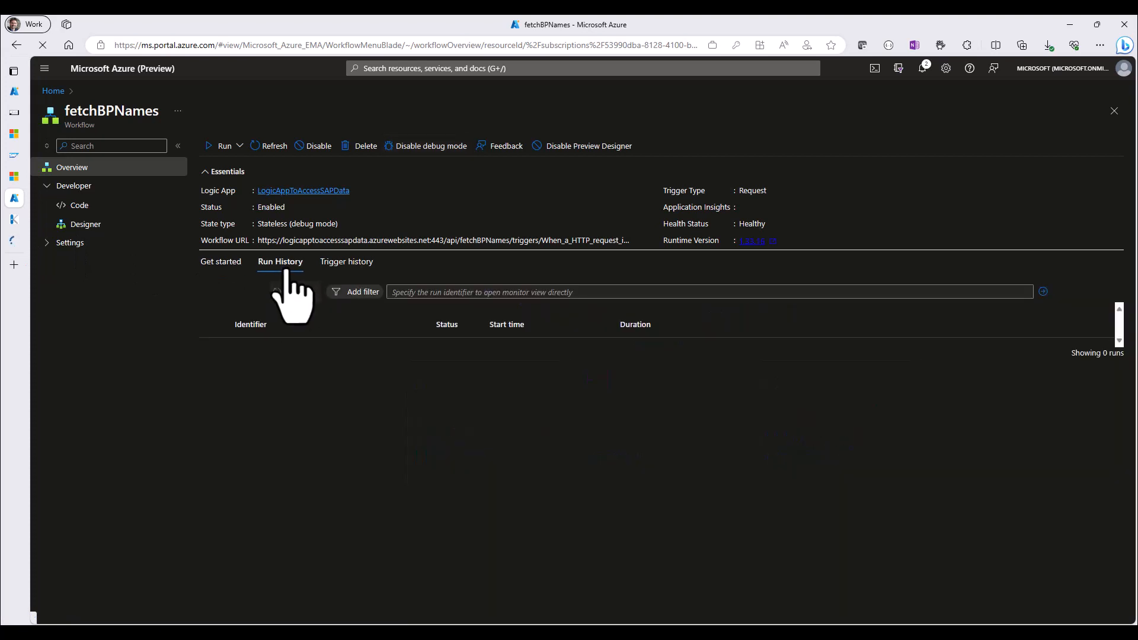
{"action": "left_click", "coordinate": [270, 152]}
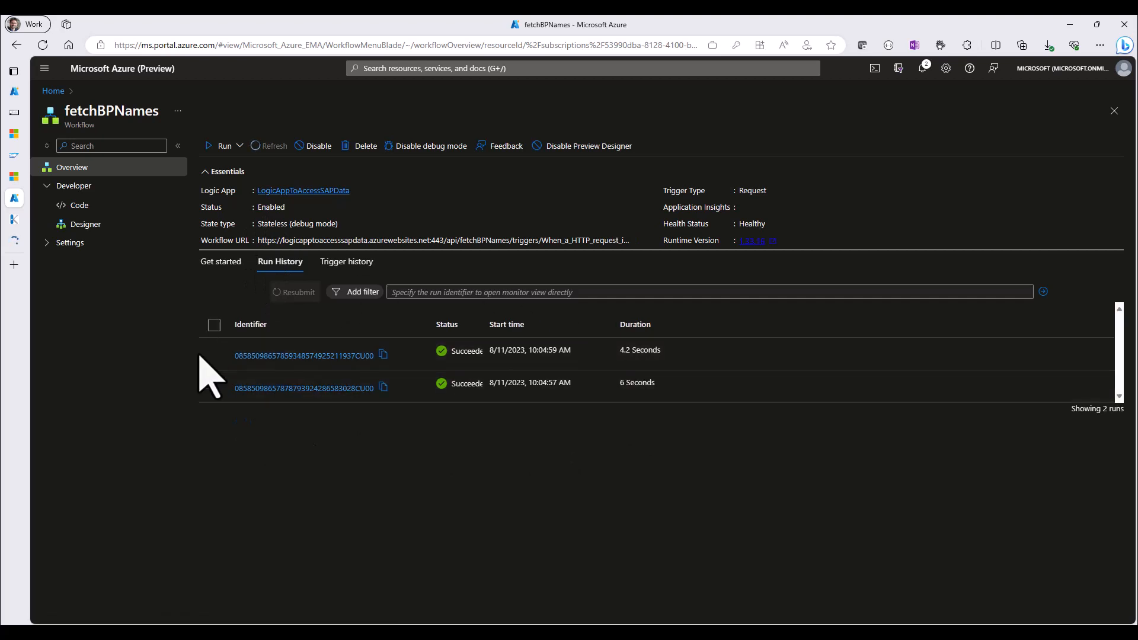
{"action": "left_click", "coordinate": [300, 357]}
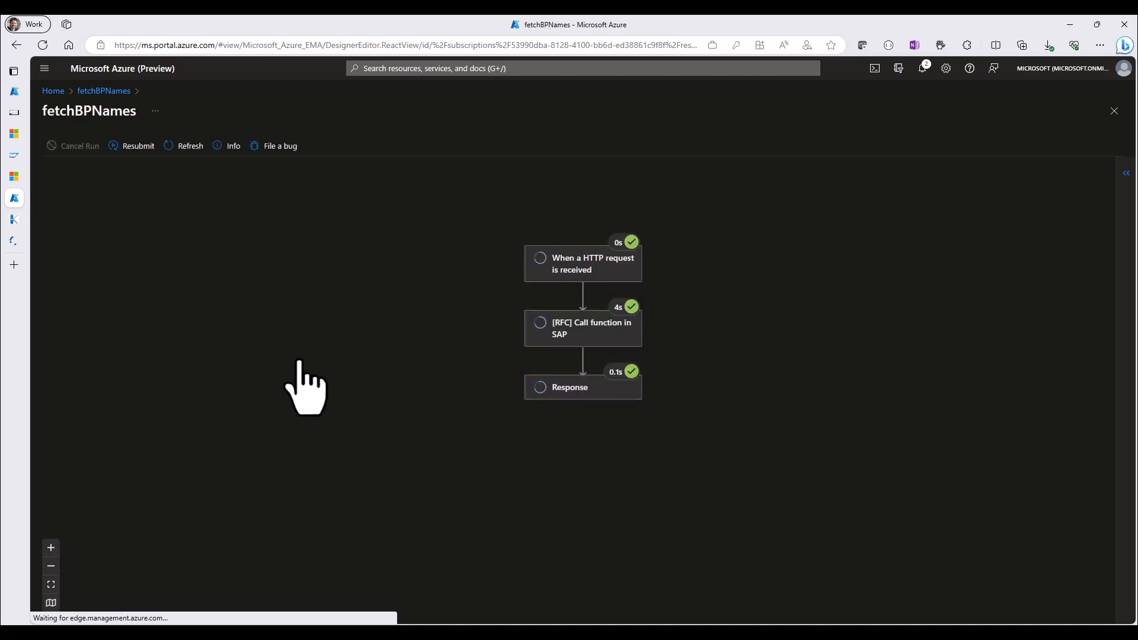
{"action": "left_click", "coordinate": [594, 336]}
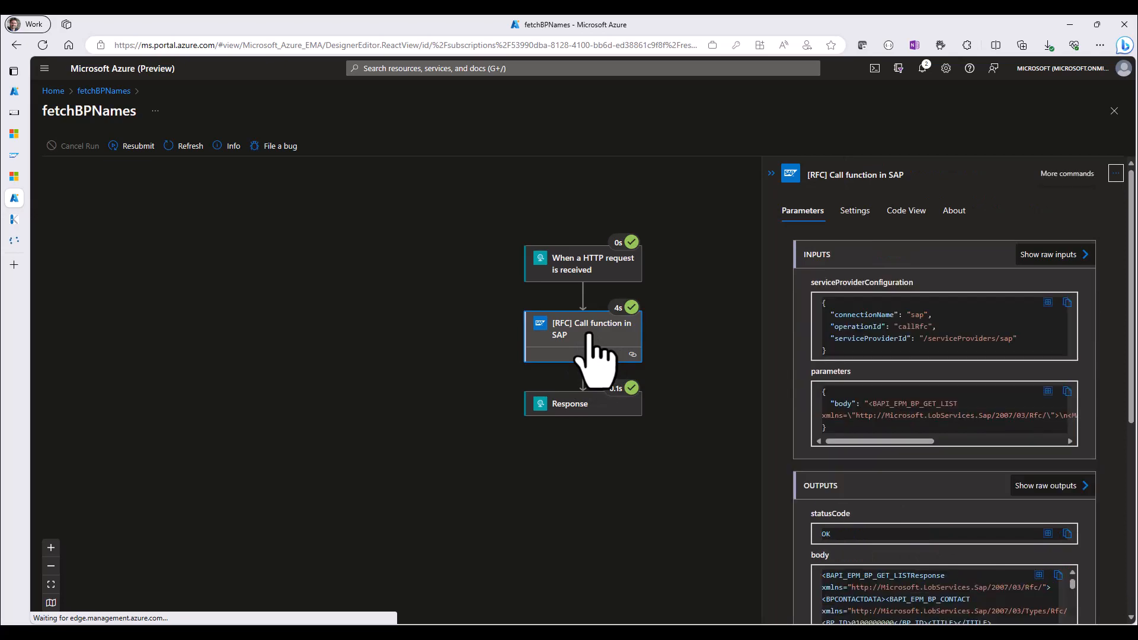